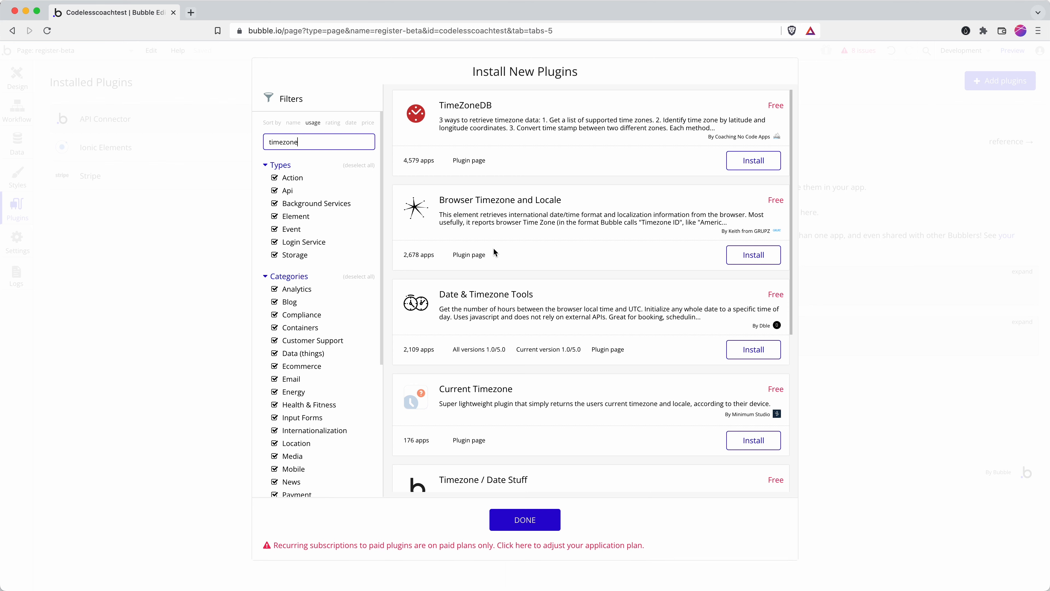
# Step: Install Browser Timezone and Locale from the 'timezone' search results and close the plugin catalogue
pyautogui.scroll(-3, 494, 247)
pyautogui.scroll(-3, 495, 247)
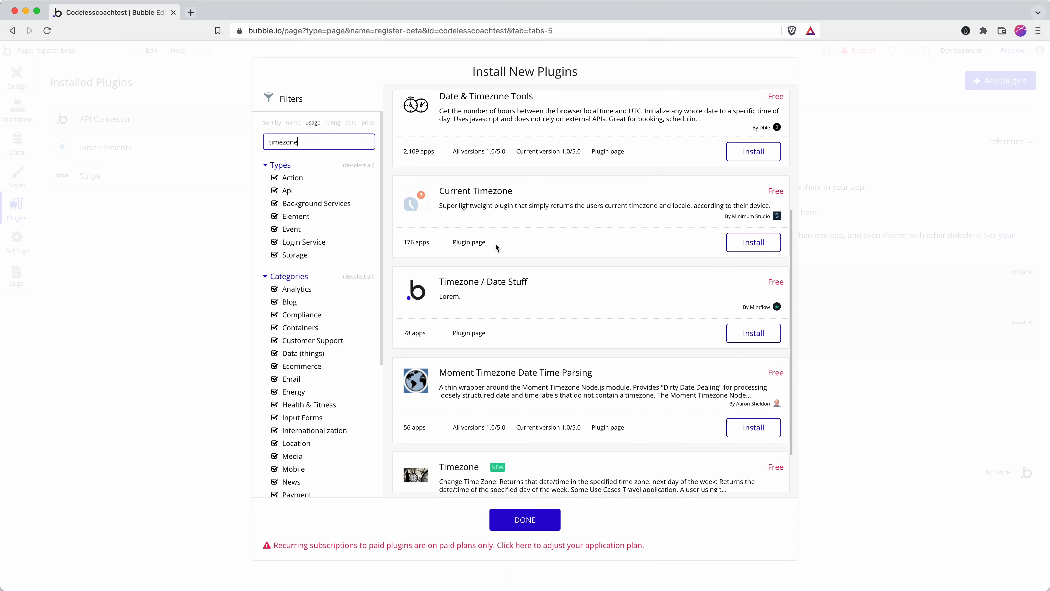
pyautogui.scroll(6, 499, 248)
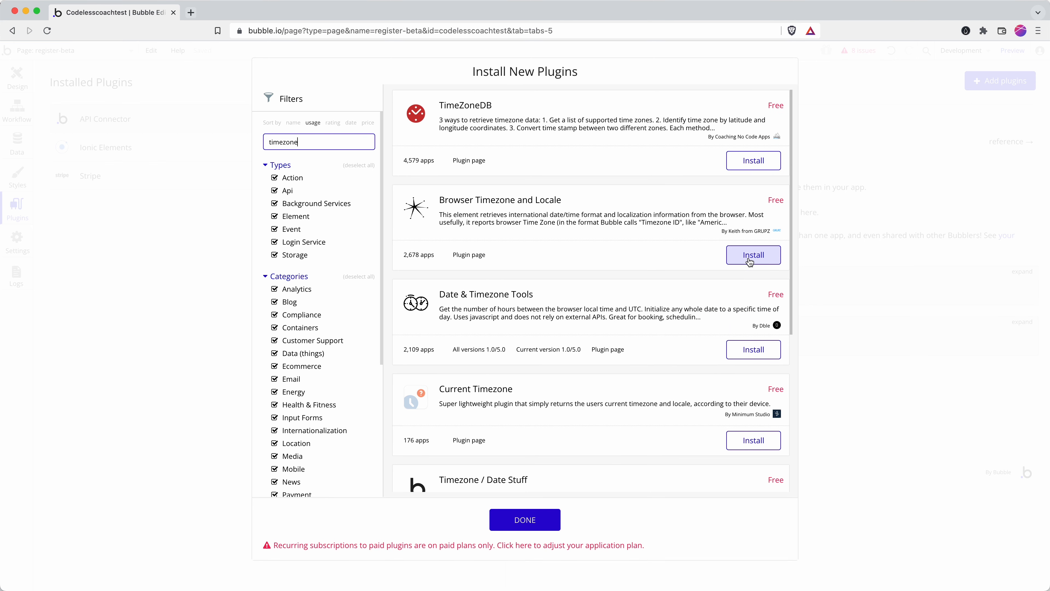
pyautogui.click(755, 259)
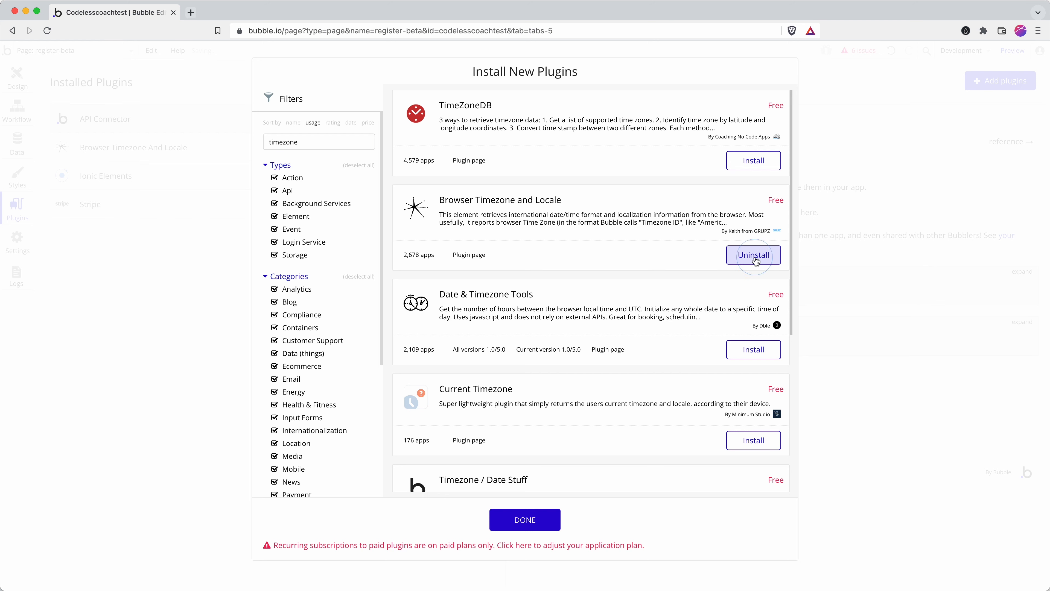
pyautogui.click(538, 522)
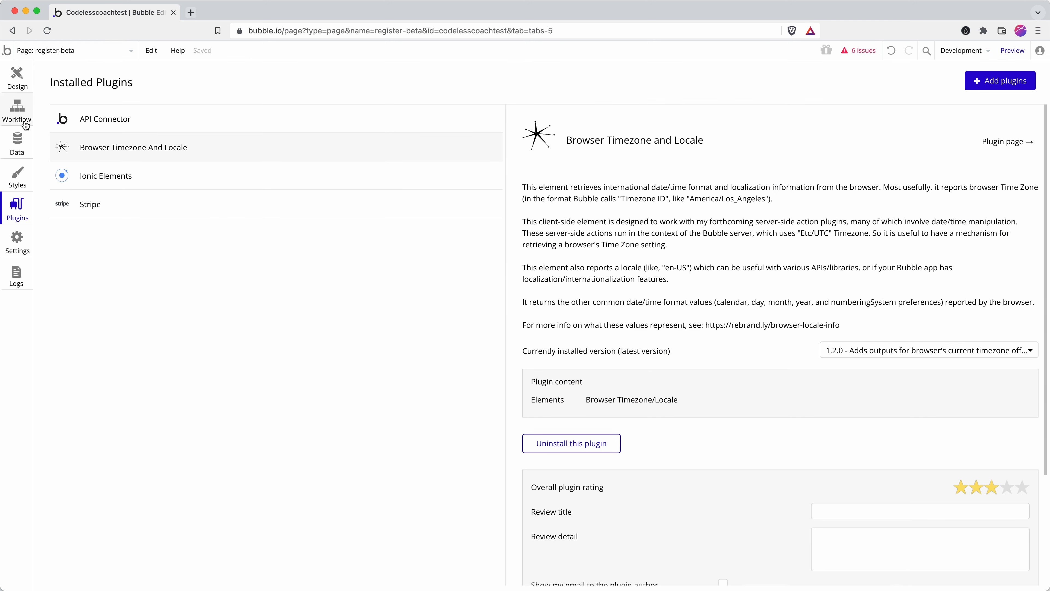
# Step: Place a Browser Timezone/Locale element into the register page's sign-up form
pyautogui.click(16, 79)
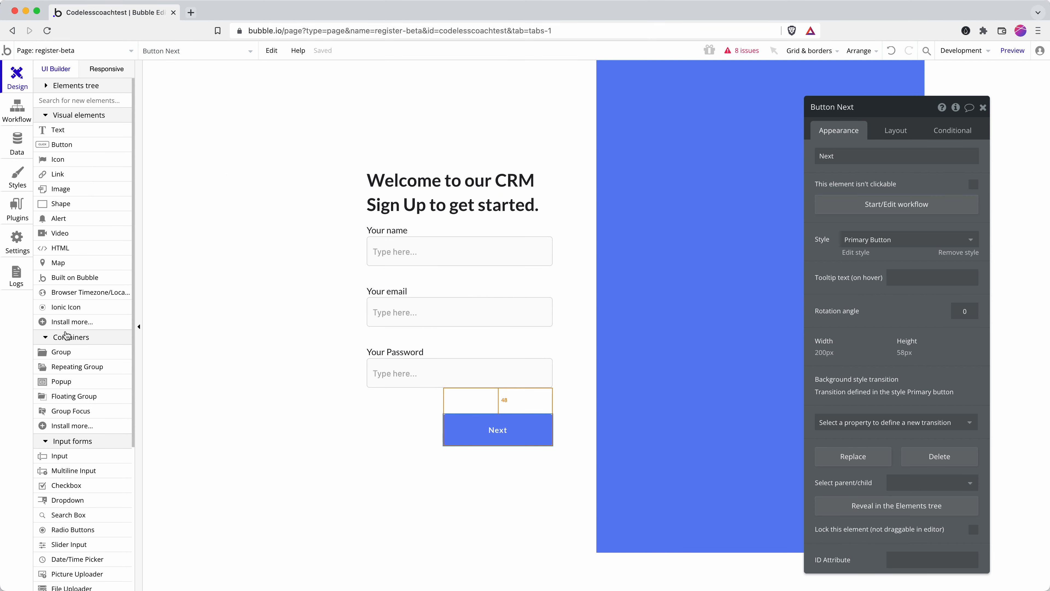
pyautogui.click(79, 293)
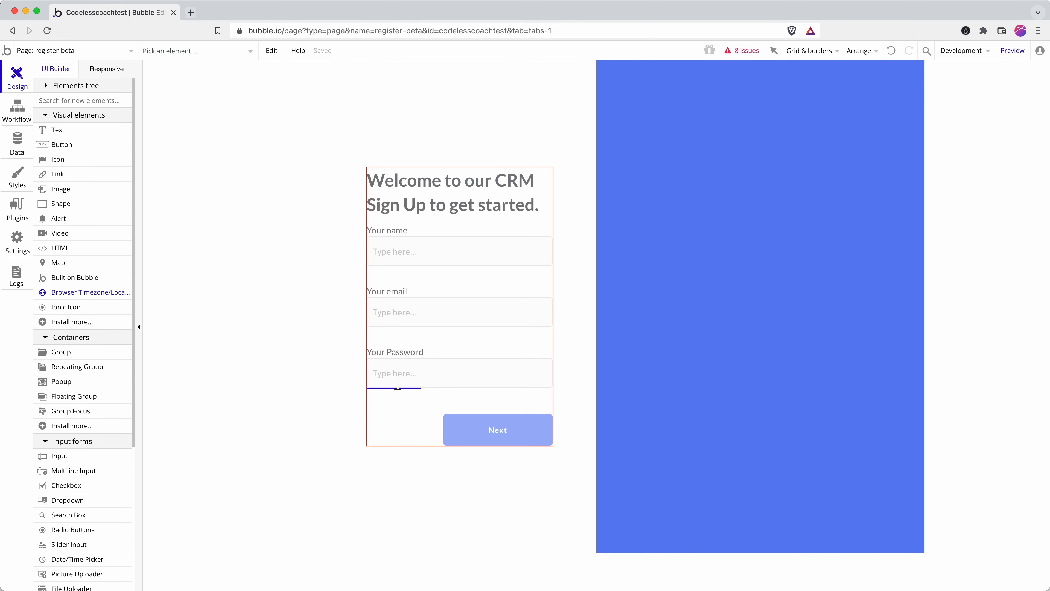
pyautogui.click(465, 396)
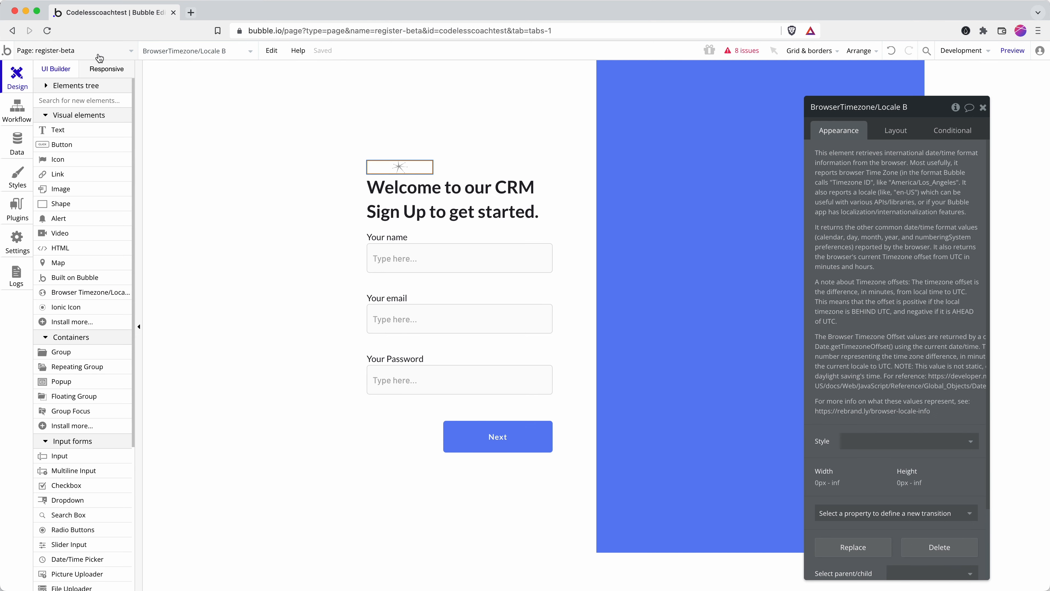
pyautogui.click(915, 136)
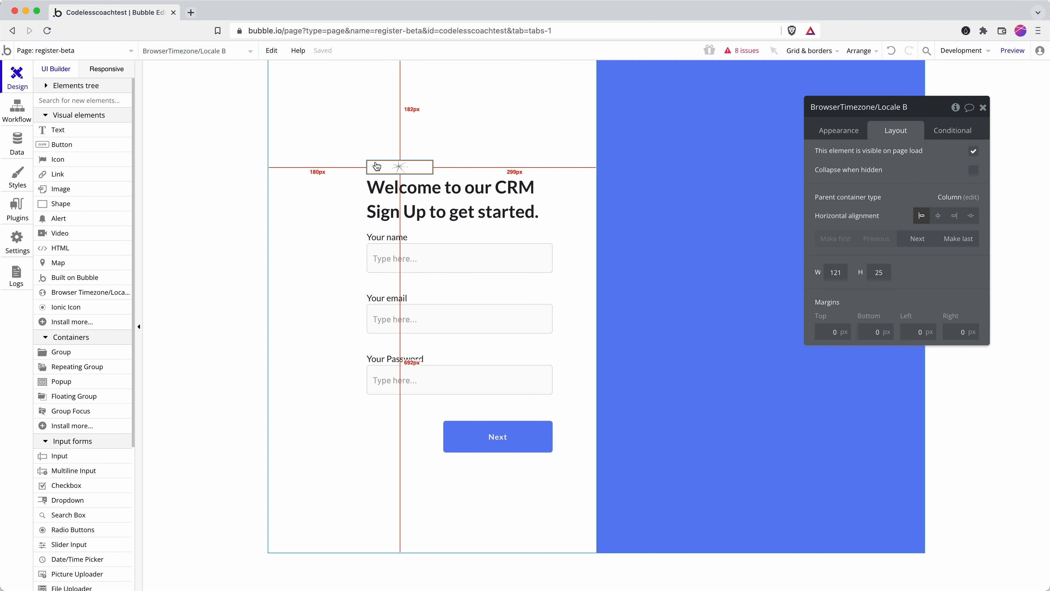
pyautogui.click(918, 243)
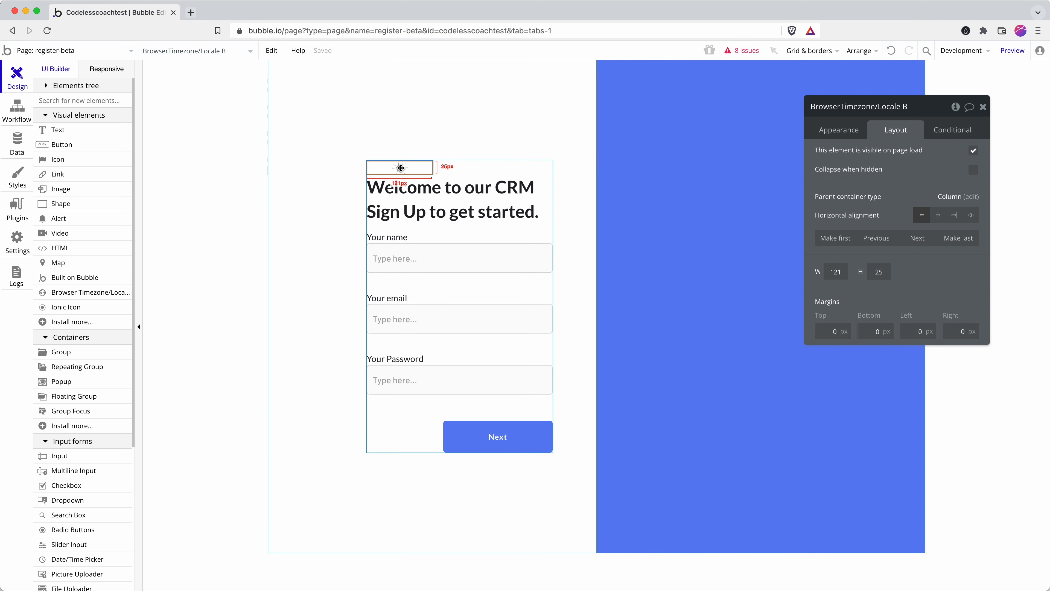
# Step: Move the timezone element just below the password input and set its height to 1
pyautogui.moveTo(399, 167); pyautogui.dragTo(431, 376)
pyautogui.click(918, 238)
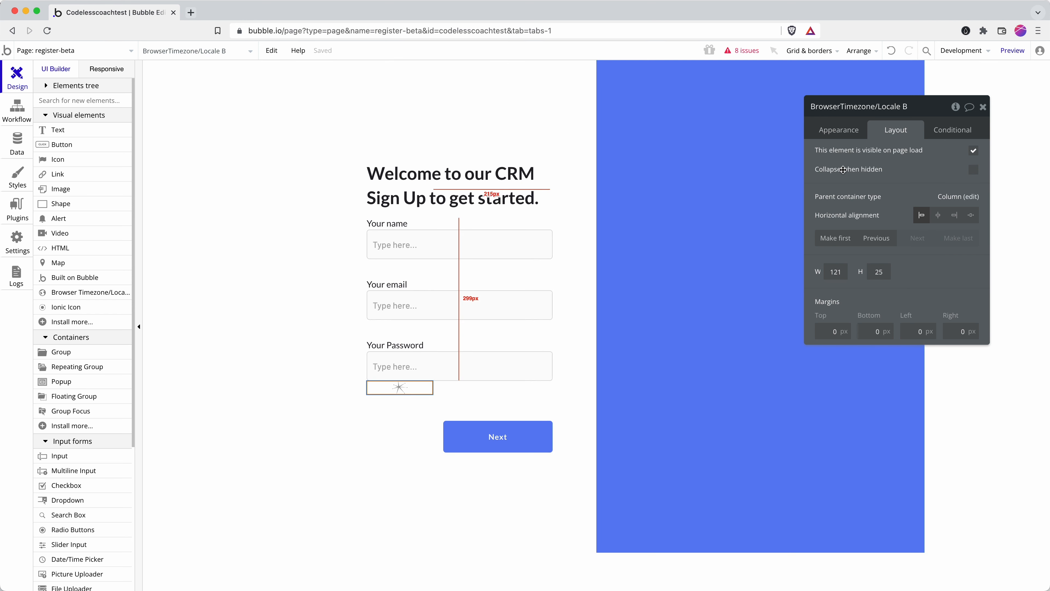
pyautogui.click(872, 274)
pyautogui.write('1')
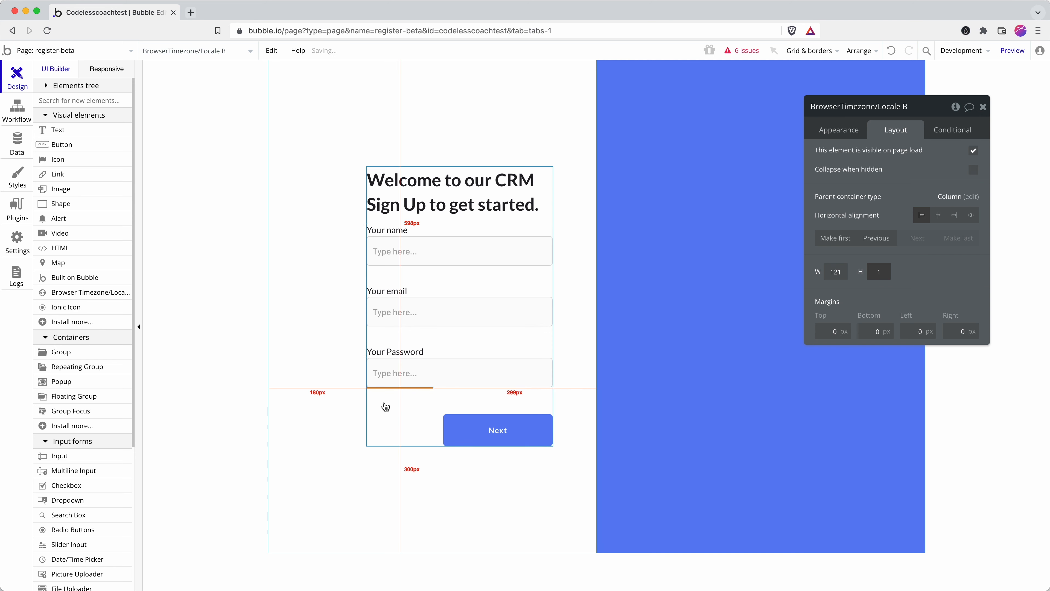
pyautogui.click(224, 402)
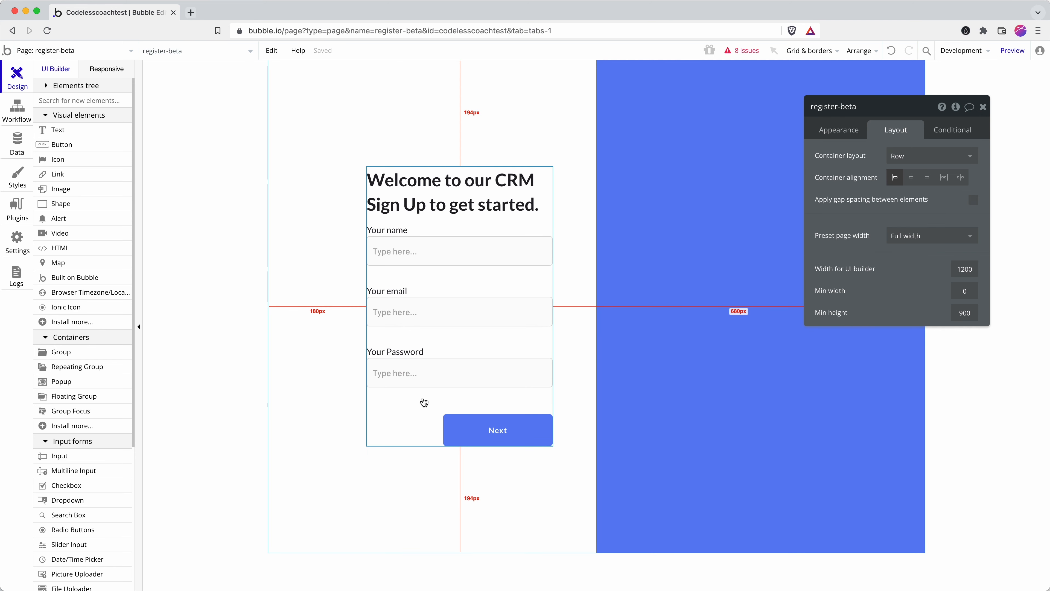
pyautogui.click(517, 434)
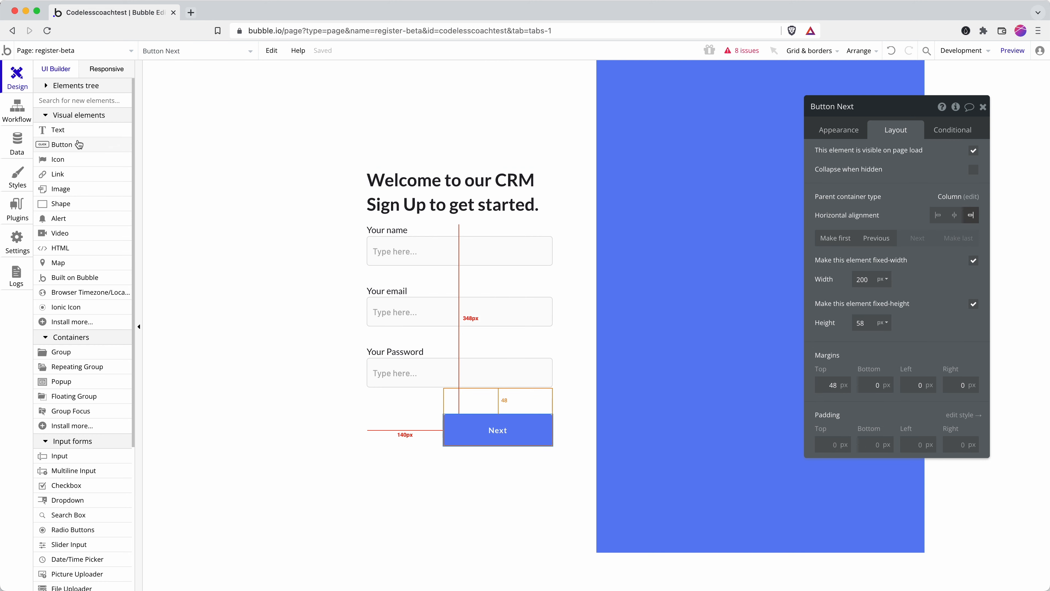
pyautogui.click(78, 131)
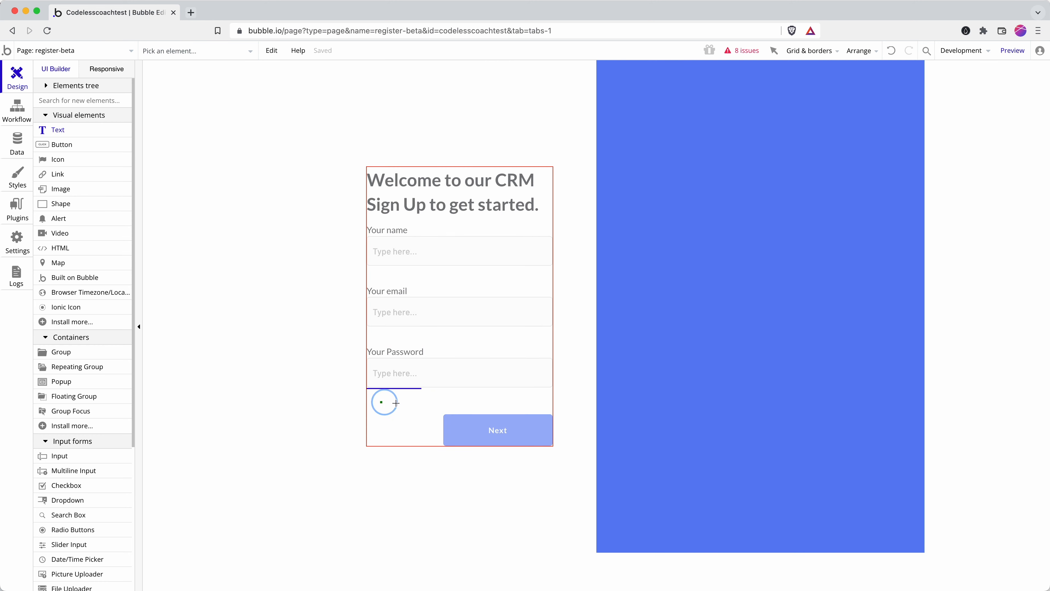
# Step: Draw a new Text element spanning the form below the password input
pyautogui.moveTo(396, 403); pyautogui.dragTo(520, 409)
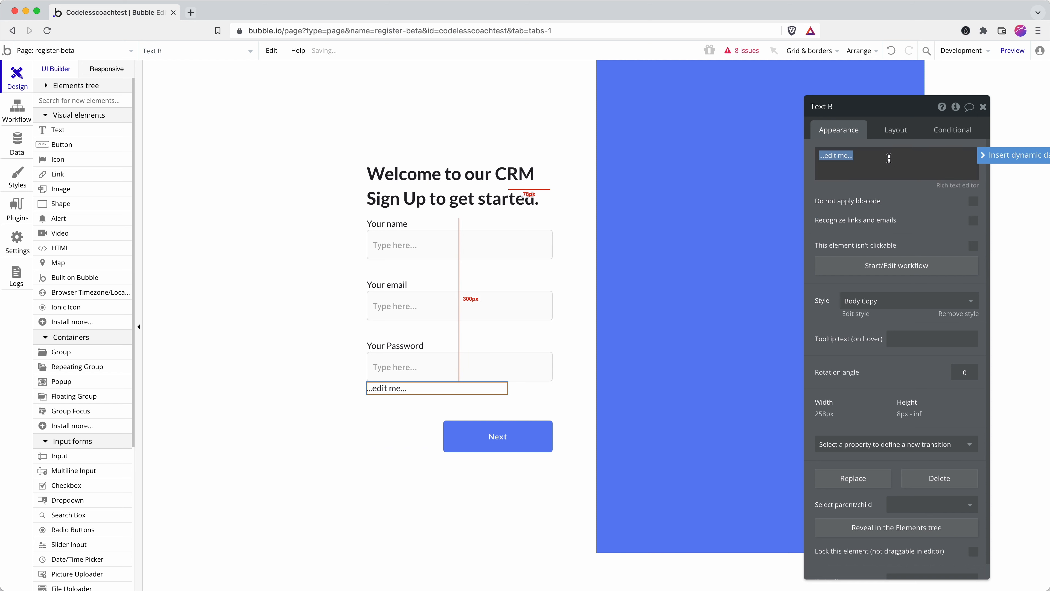
pyautogui.click(985, 155)
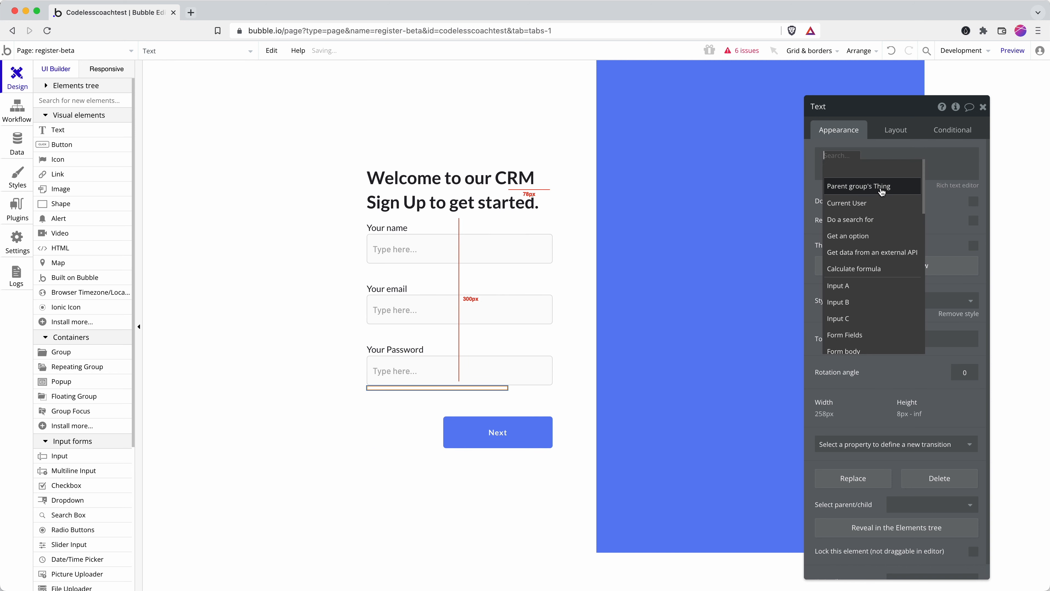
pyautogui.write('tim')
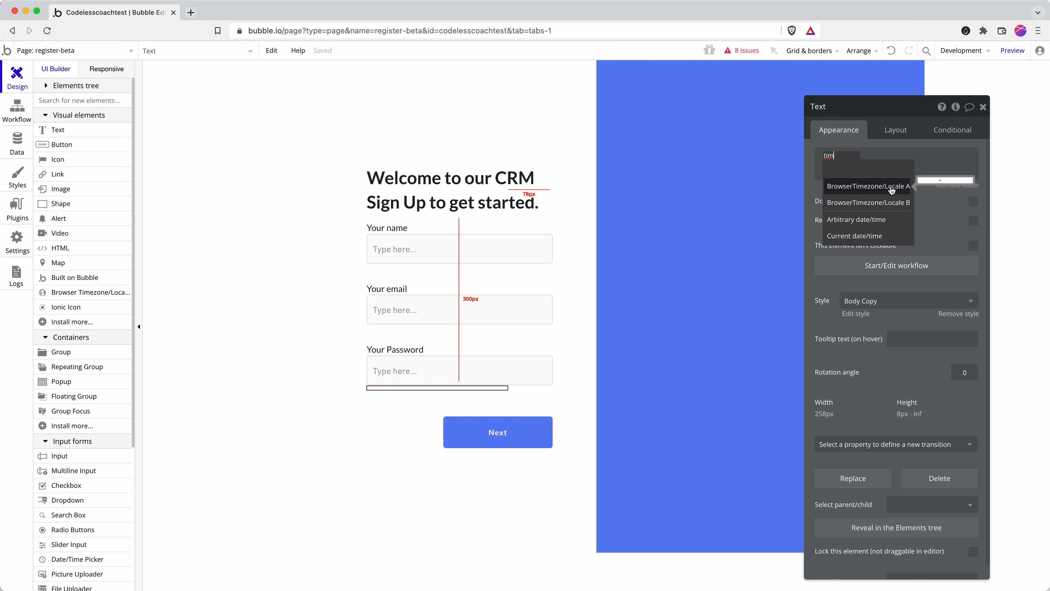
# Step: Delete the extra BrowserTimezone/Locale A element through the Elements tree
pyautogui.click(51, 87)
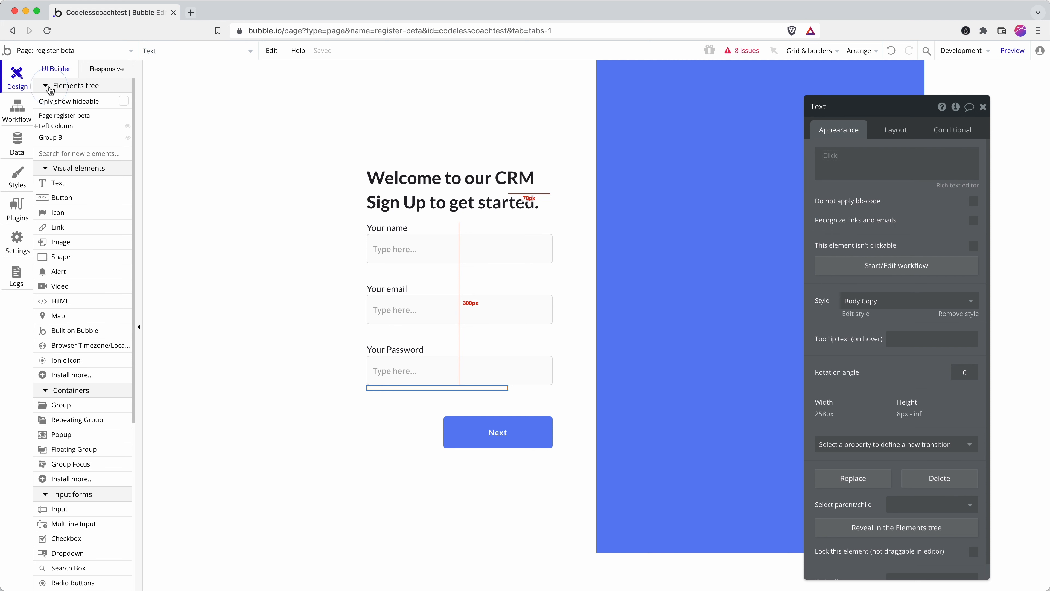
pyautogui.click(36, 126)
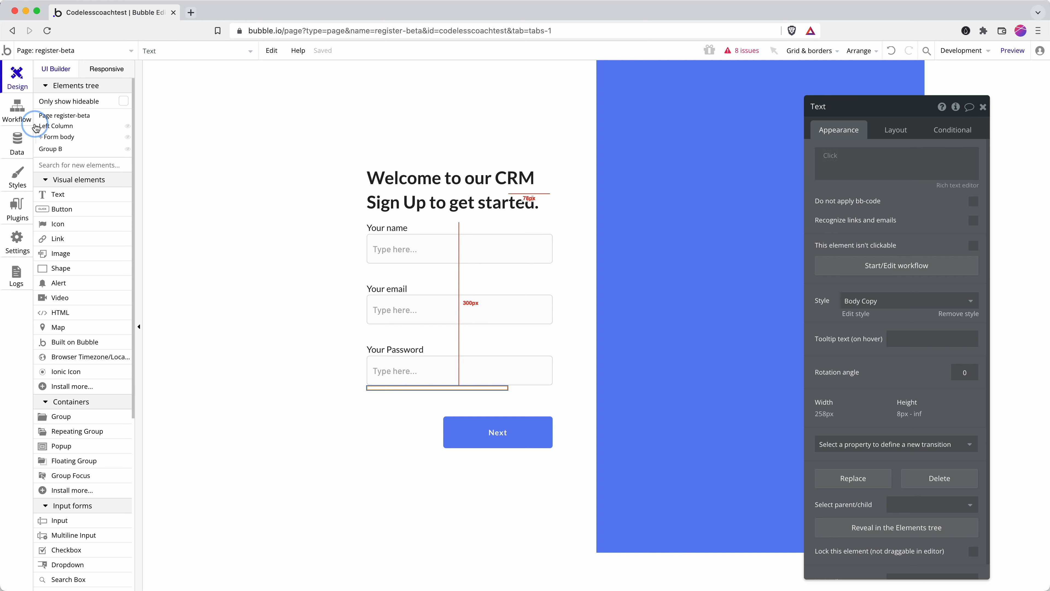
pyautogui.click(41, 137)
pyautogui.click(74, 149)
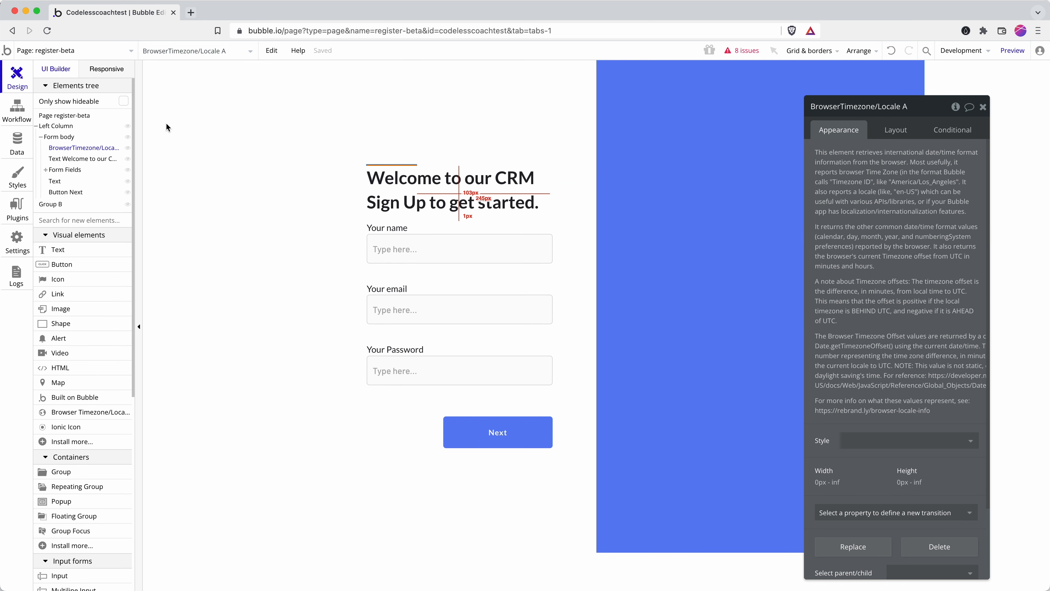
pyautogui.rightClick(86, 148)
pyautogui.click(111, 202)
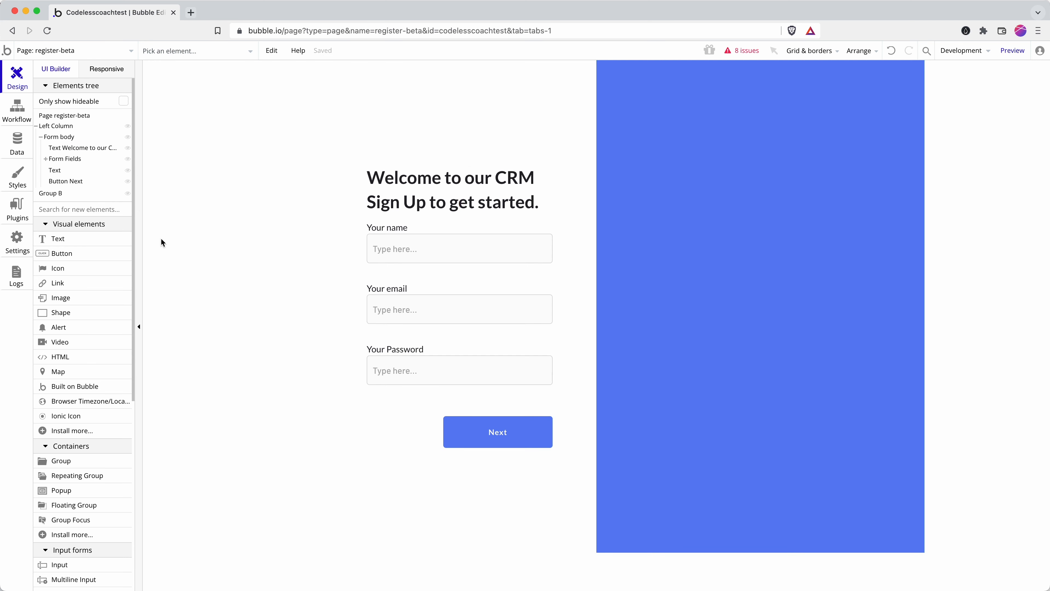
# Step: Locate BrowserTimezone/Locale B under Form Fields, then reselect the new text element
pyautogui.click(46, 158)
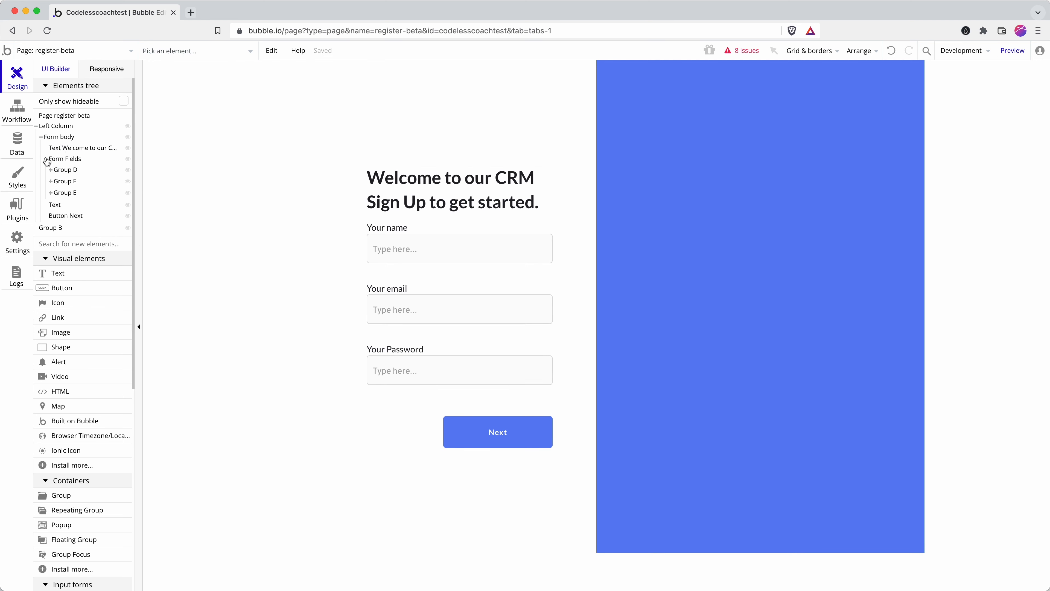
pyautogui.click(51, 192)
pyautogui.click(50, 192)
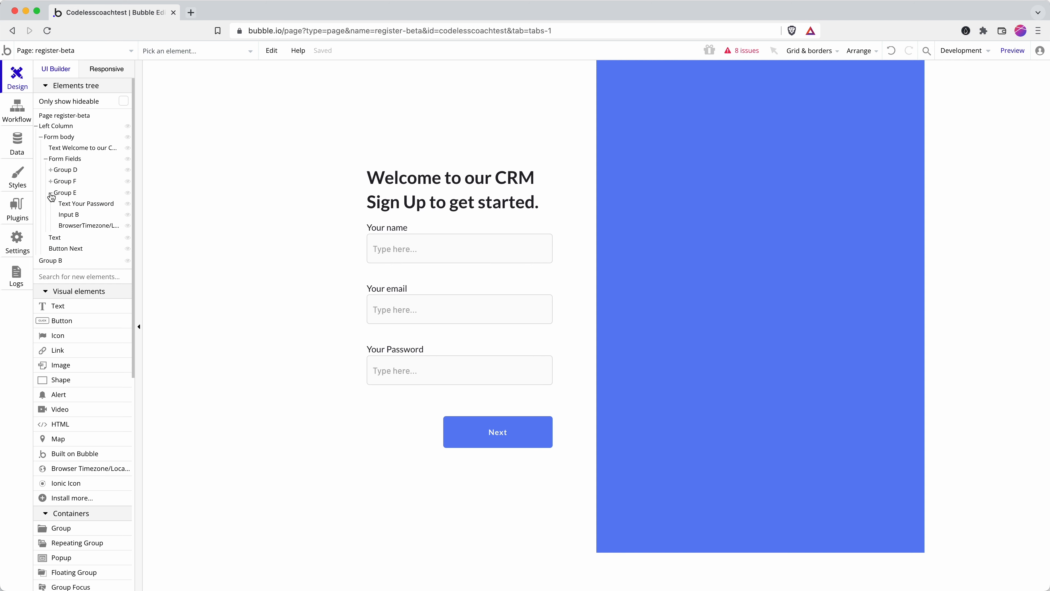
pyautogui.click(83, 226)
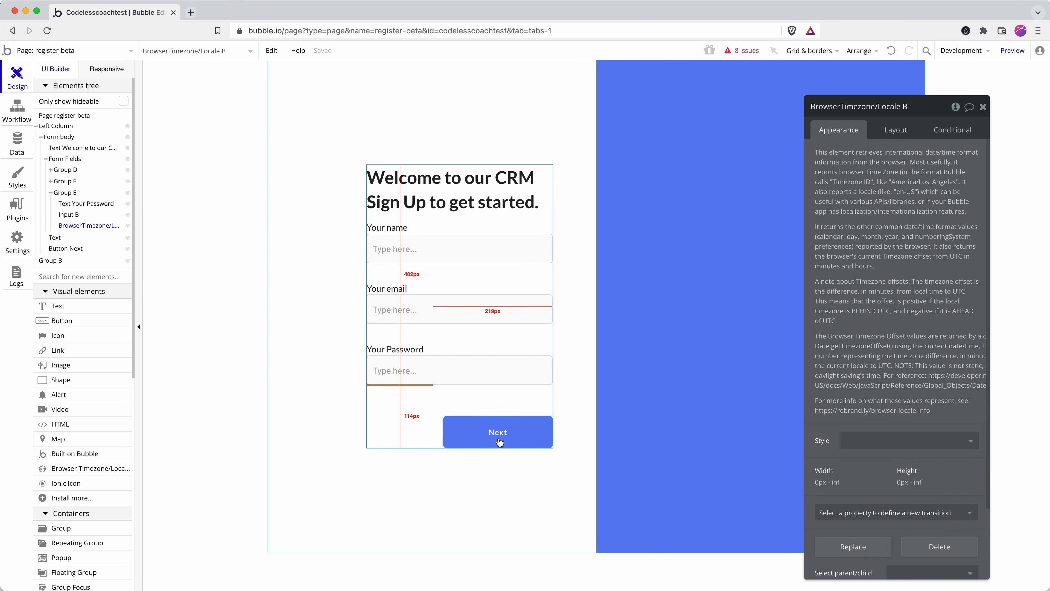
pyautogui.click(397, 391)
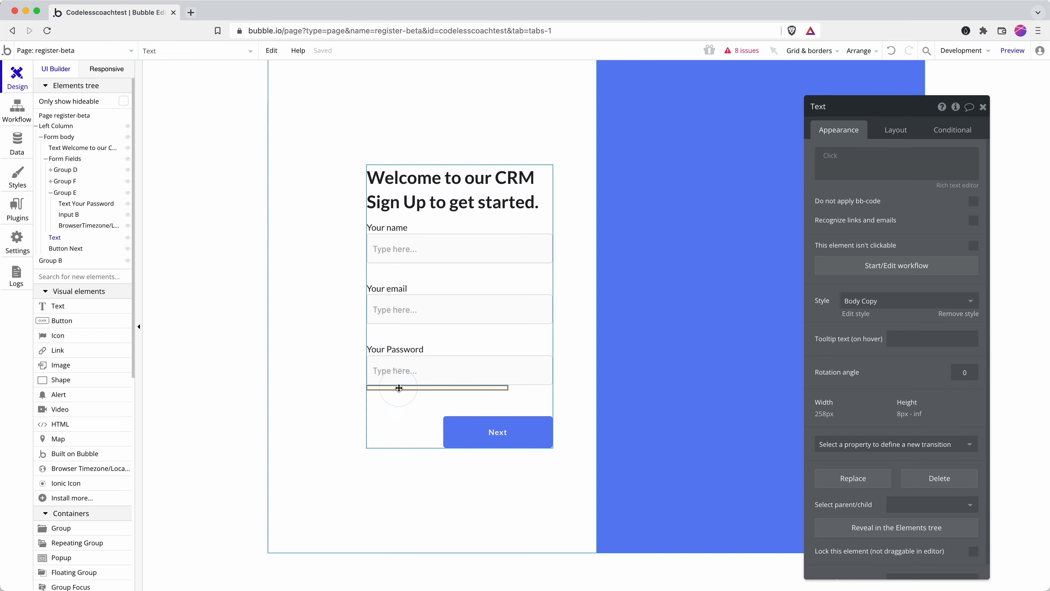
# Step: Insert BrowserTimezone/Locale B's Browser Timezone ID as dynamic text
pyautogui.click(834, 157)
pyautogui.write('time')
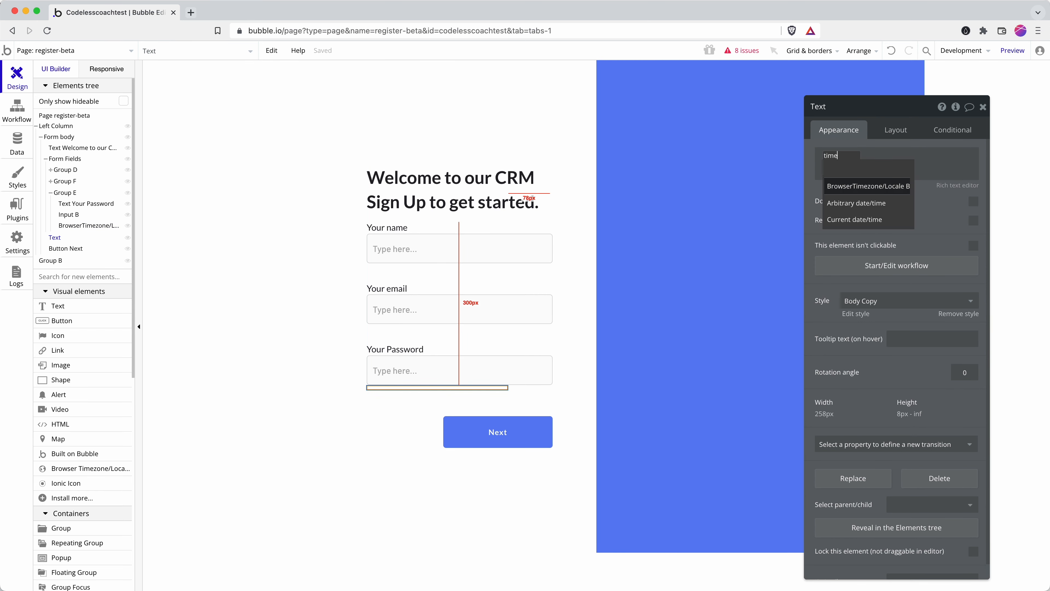
pyautogui.click(887, 187)
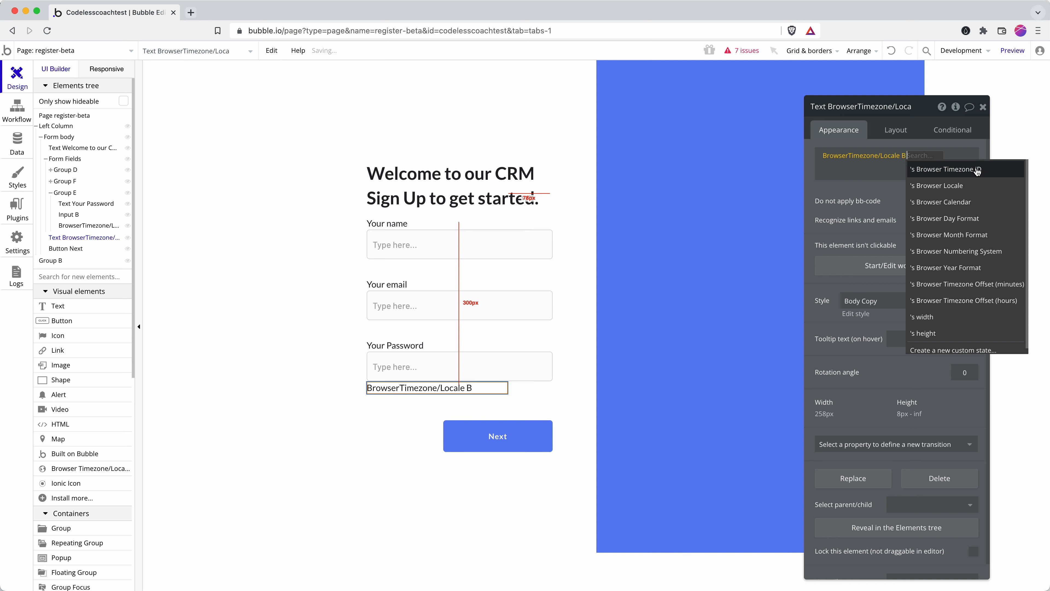
pyautogui.click(988, 173)
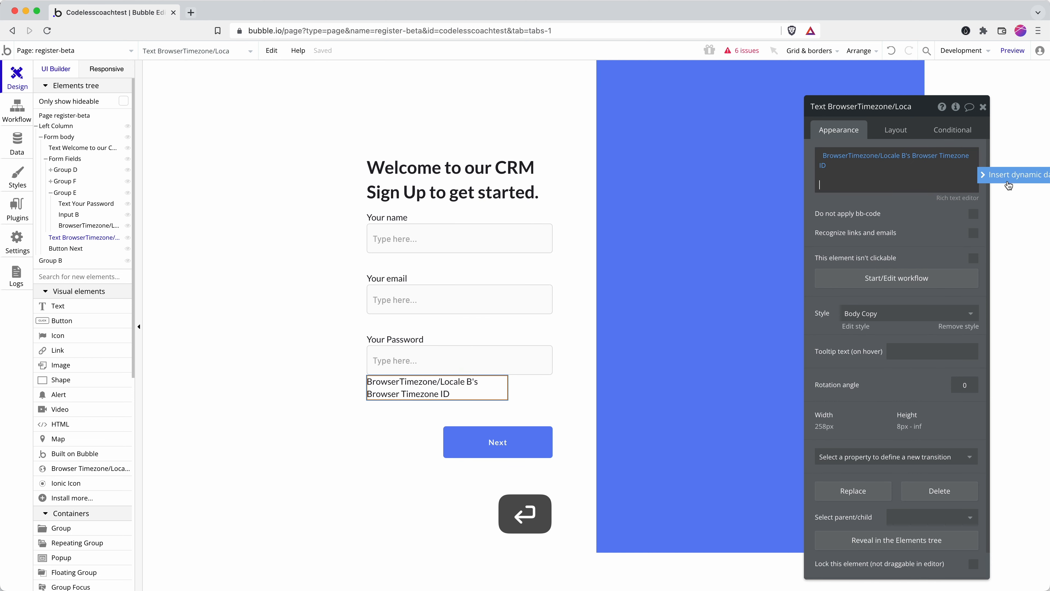
# Step: Append its Browser Timezone Offset (minutes) to the text and preview the register page
pyautogui.click(1008, 175)
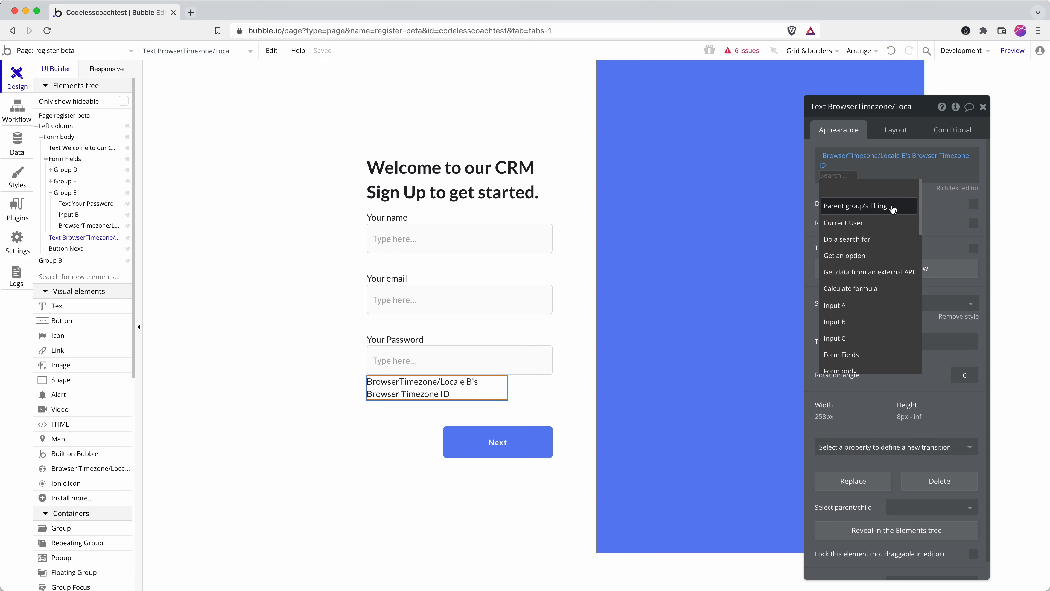
pyautogui.write('time')
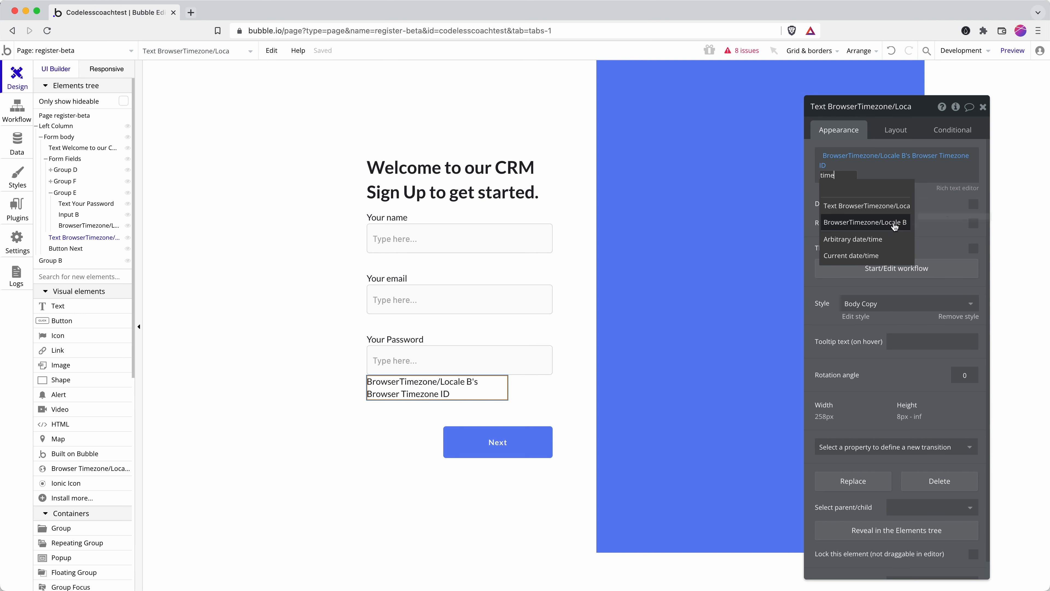
pyautogui.click(894, 223)
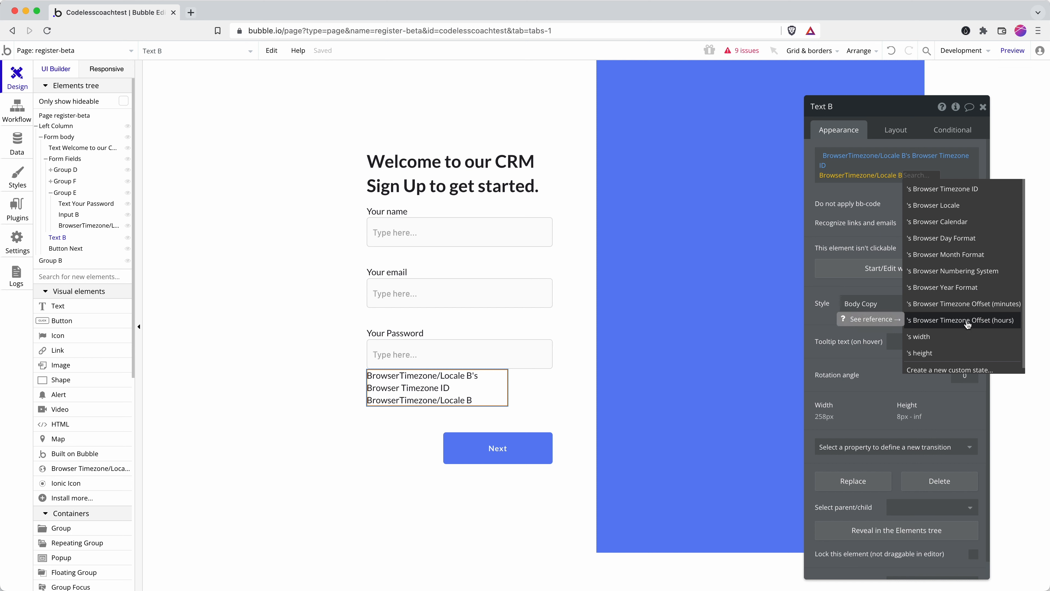
pyautogui.click(987, 310)
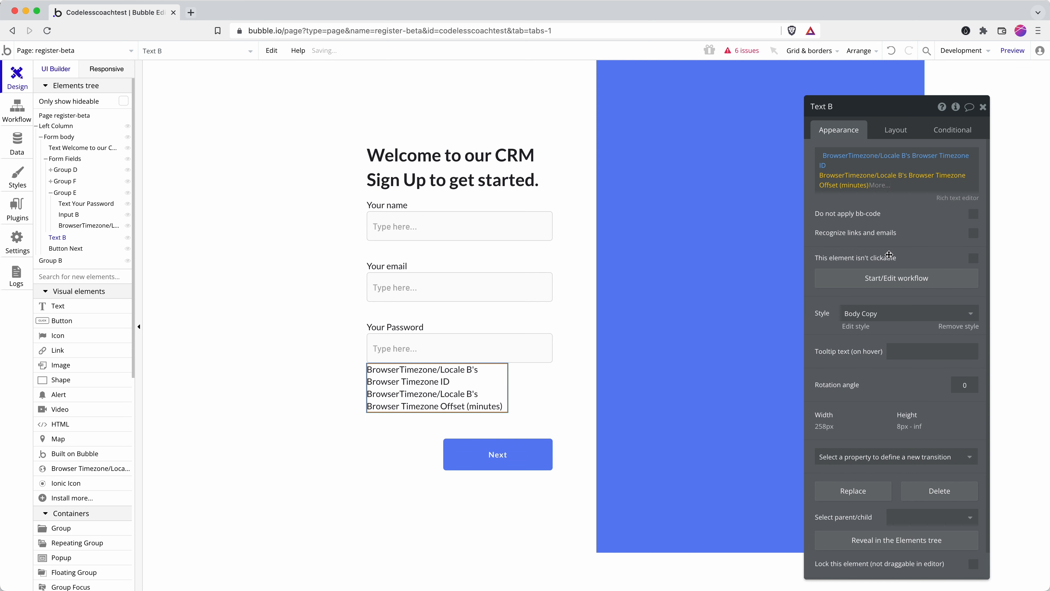
pyautogui.click(839, 191)
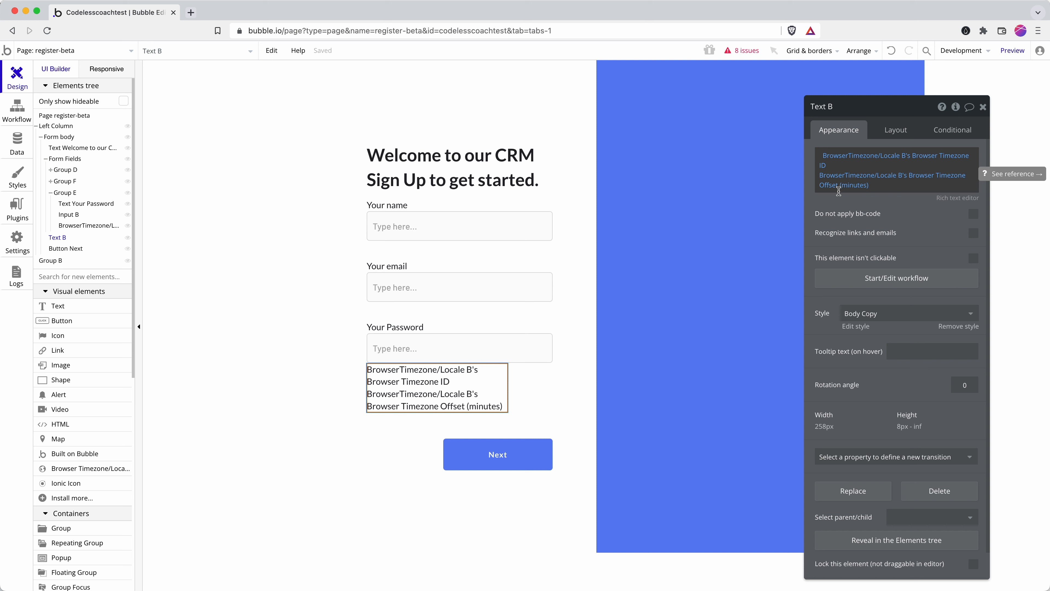
pyautogui.click(1000, 51)
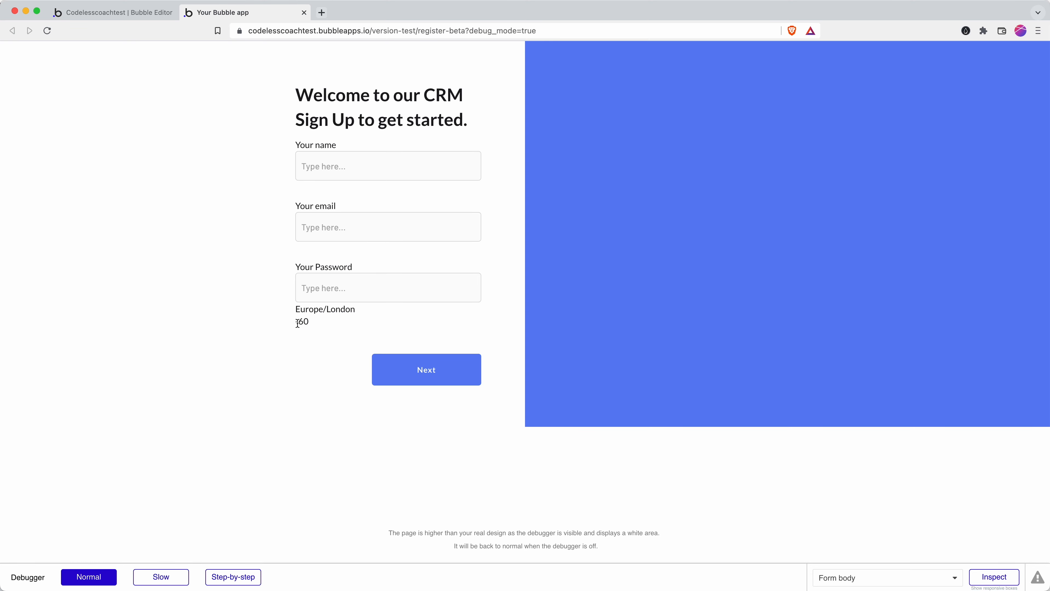
# Step: Return to the Bubble editor after checking the preview's Europe/London timezone and offset
pyautogui.click(95, 12)
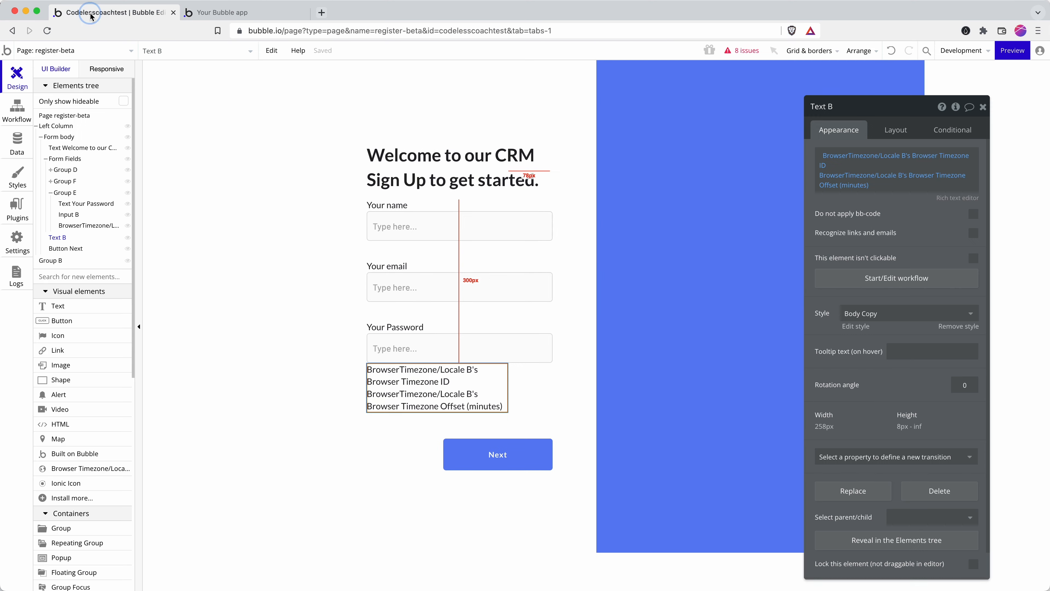
# Step: Give Button Next a click workflow whose first action is Account > Sign the user up
pyautogui.click(476, 452)
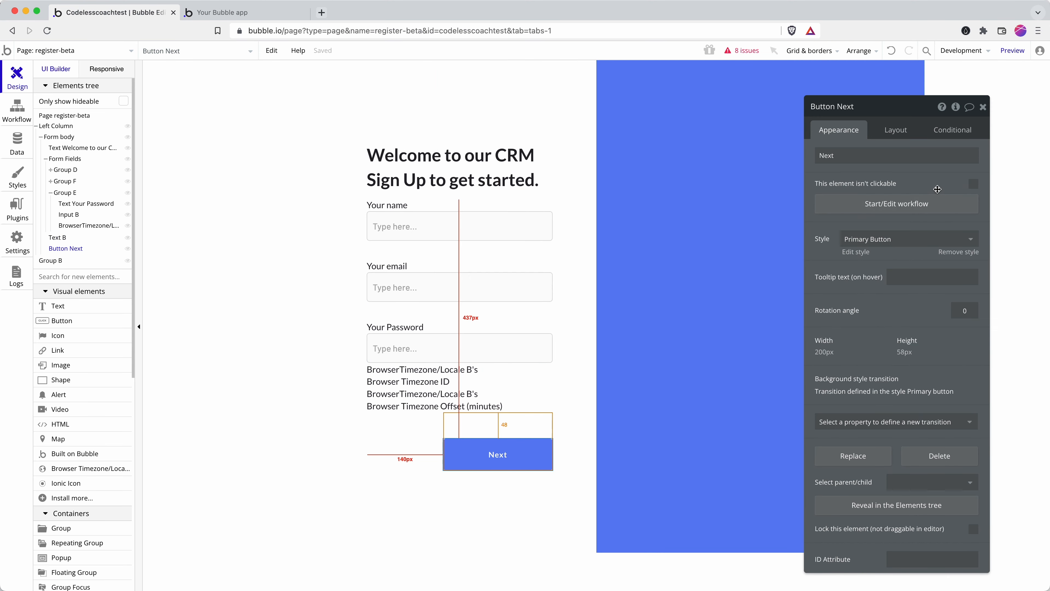
pyautogui.click(870, 209)
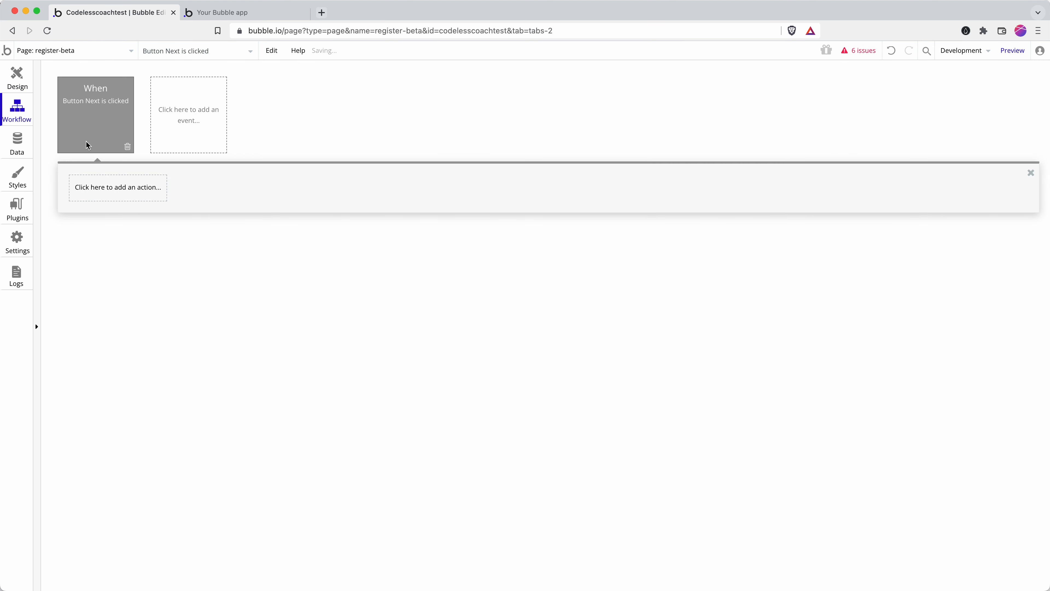
pyautogui.click(112, 190)
pyautogui.moveTo(128, 255)
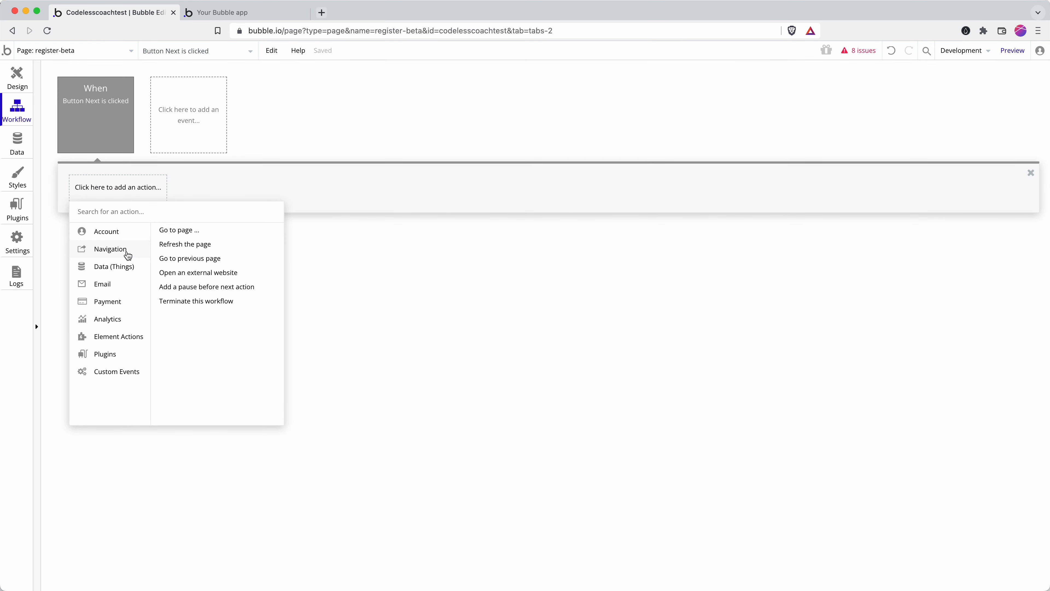
pyautogui.moveTo(117, 239)
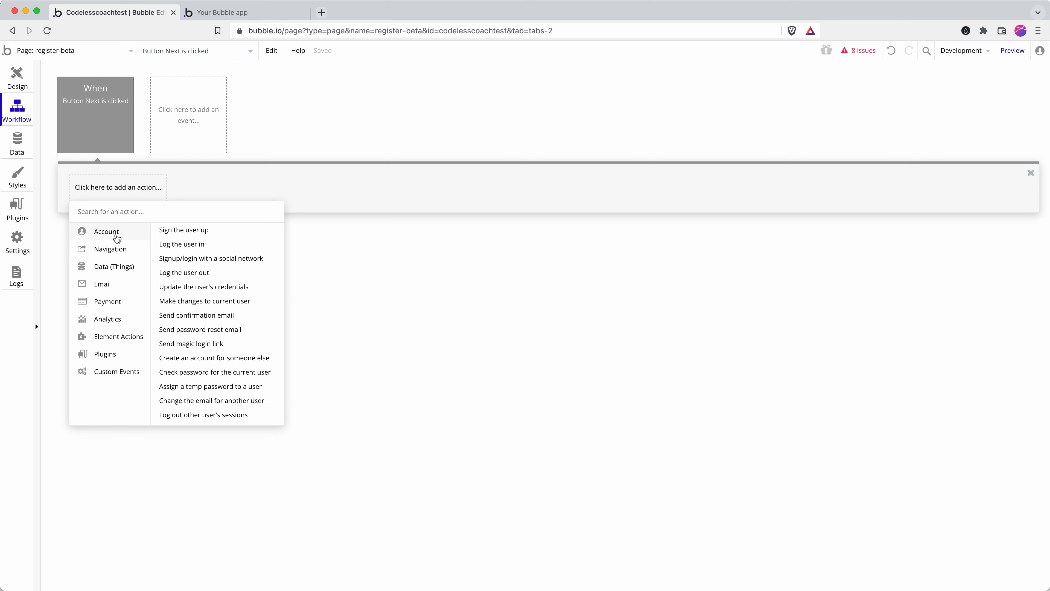
pyautogui.click(203, 234)
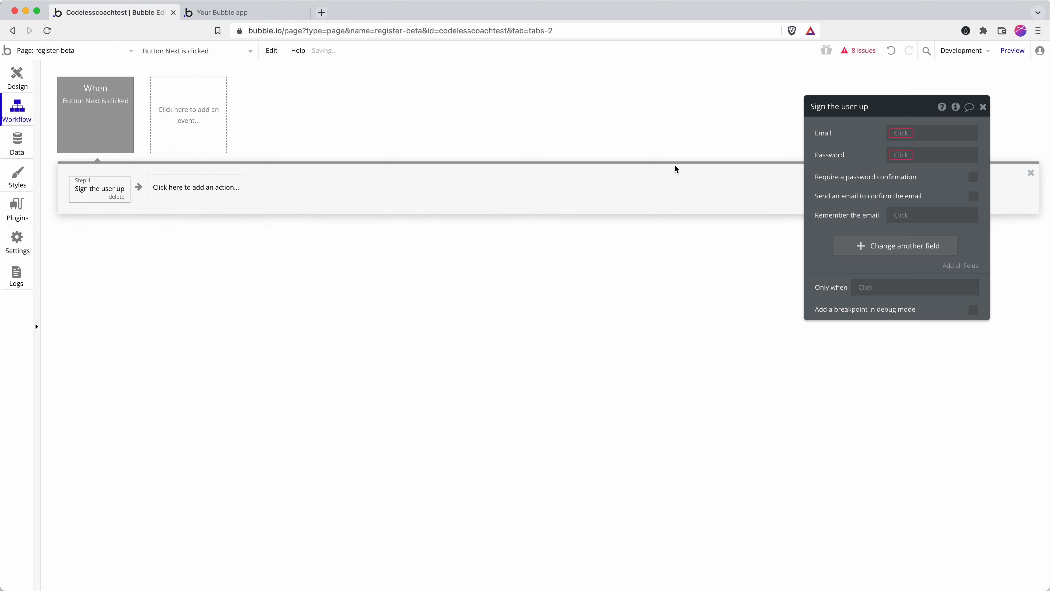
pyautogui.click(901, 133)
pyautogui.write('em')
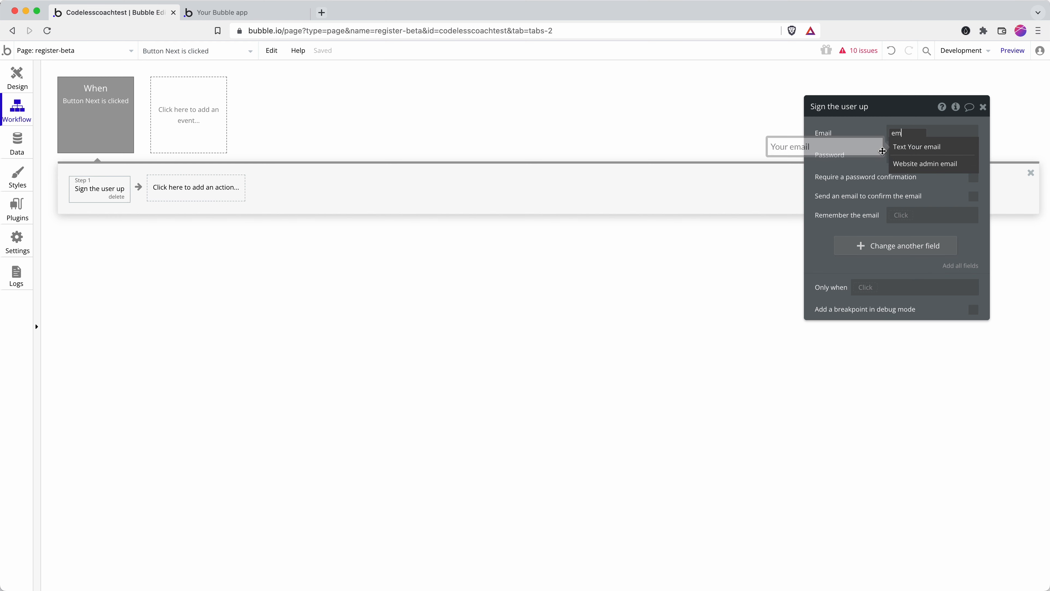
pyautogui.press('BackSpace')
pyautogui.press('BackSpace')
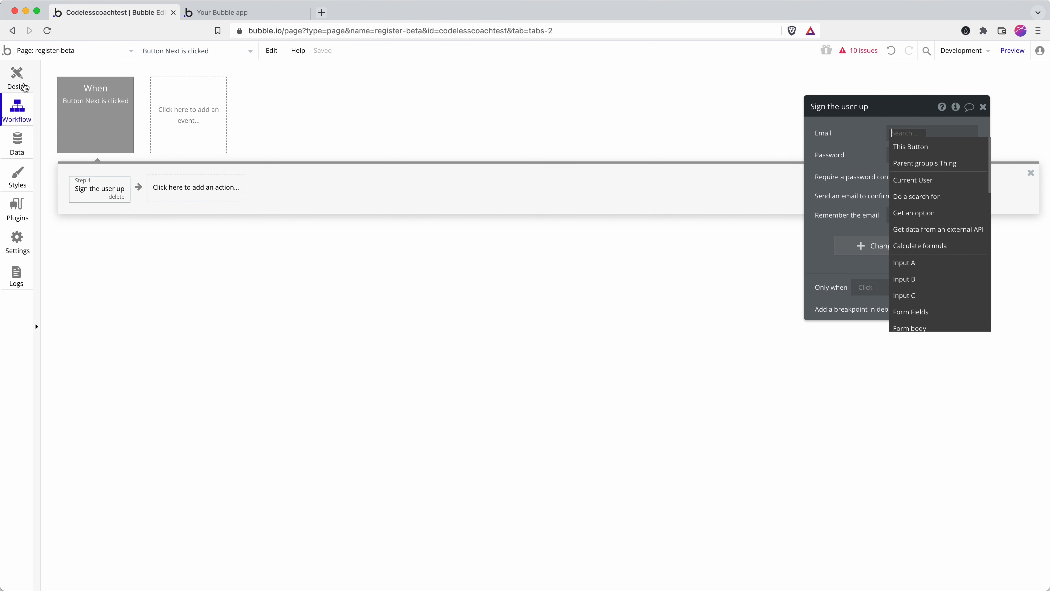
pyautogui.click(24, 86)
# Step: Set placeholders 'Email', 'Password' and 'Name' on the email, password and name inputs
pyautogui.click(441, 225)
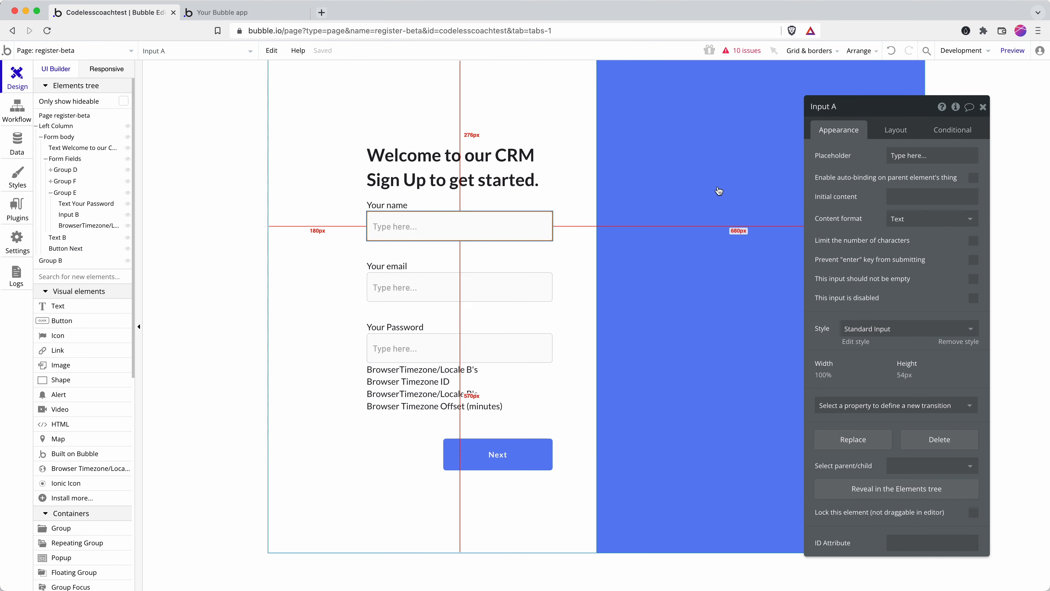
pyautogui.click(414, 273)
pyautogui.click(429, 282)
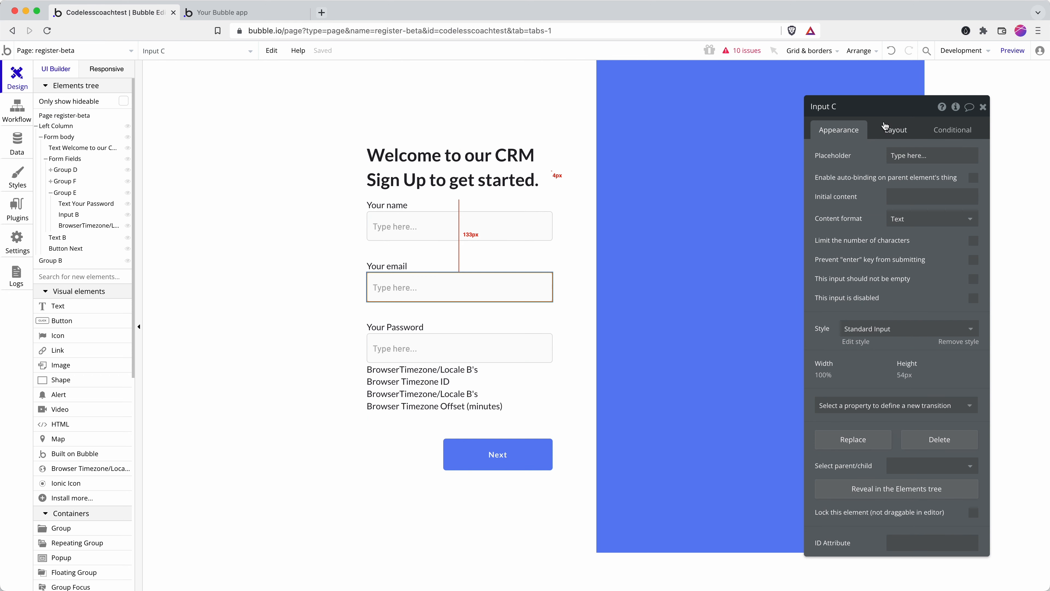
pyautogui.click(894, 156)
pyautogui.write('E')
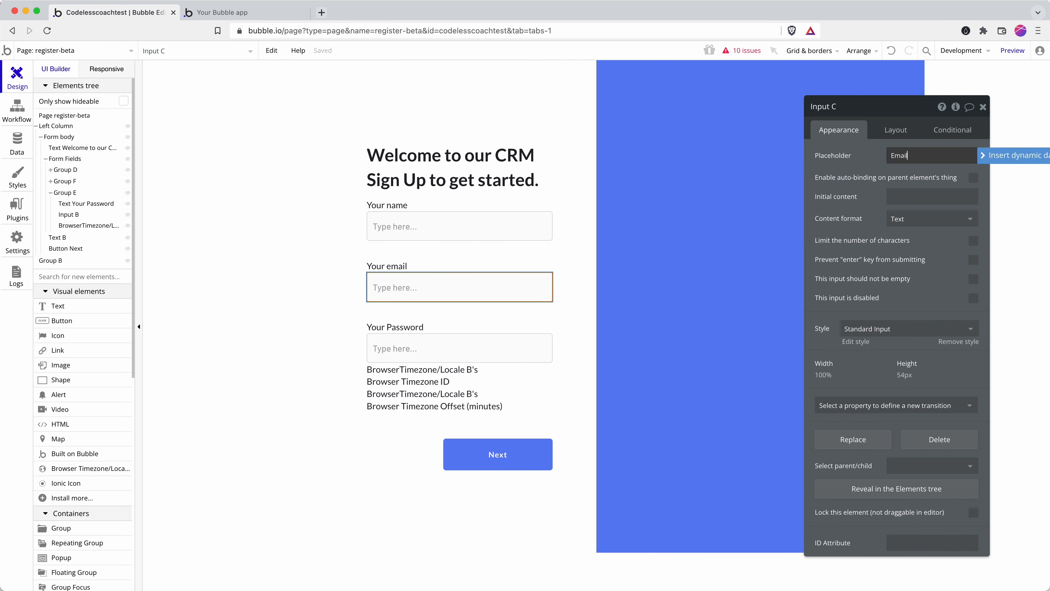
pyautogui.write('mail')
pyautogui.click(534, 344)
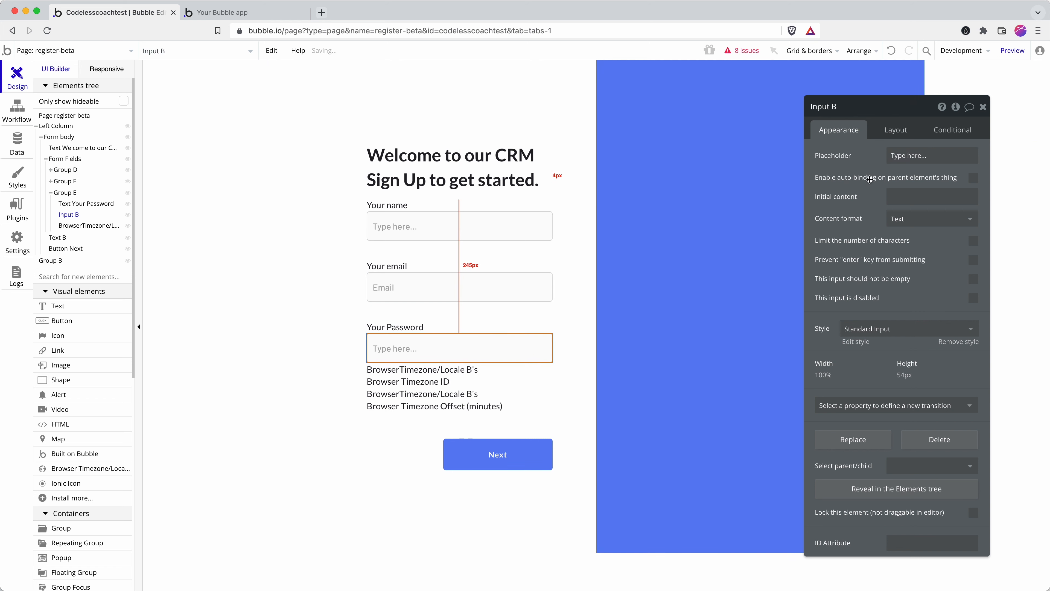
pyautogui.click(905, 155)
pyautogui.write('Passwor')
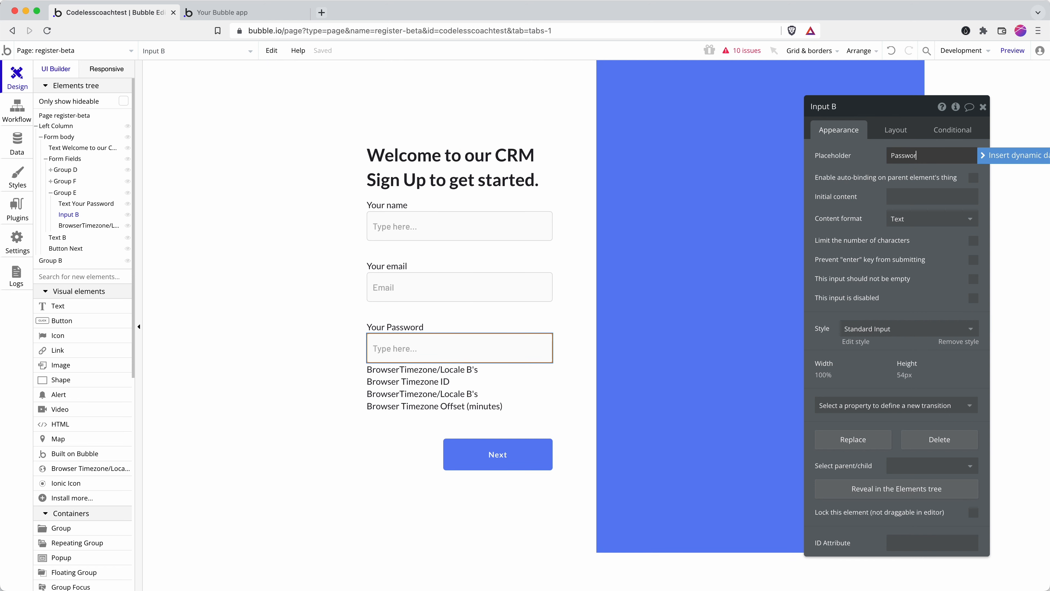
pyautogui.write('d')
pyautogui.click(525, 226)
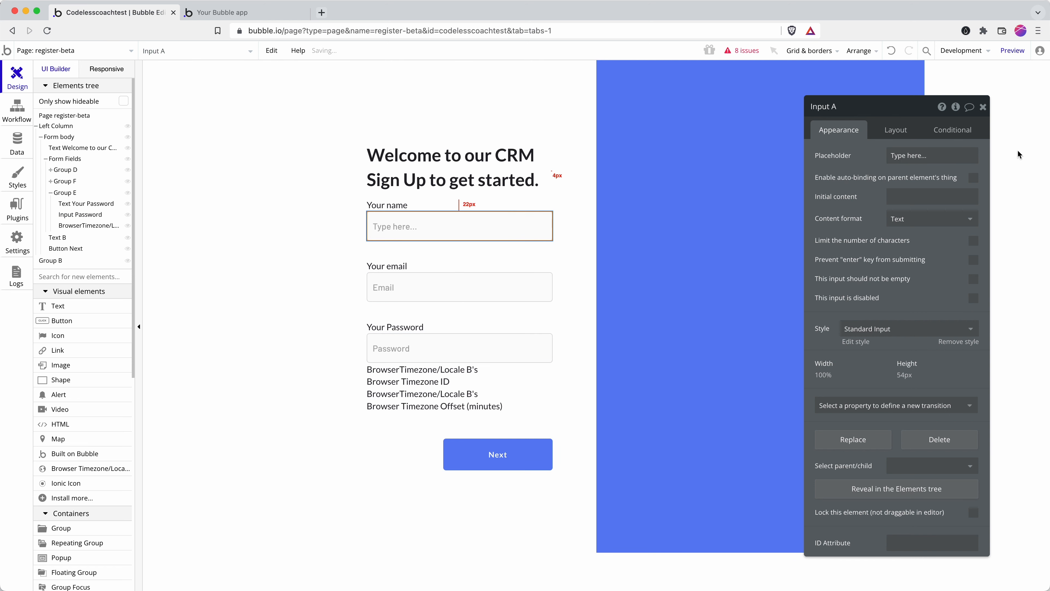
pyautogui.click(931, 155)
pyautogui.write('Name')
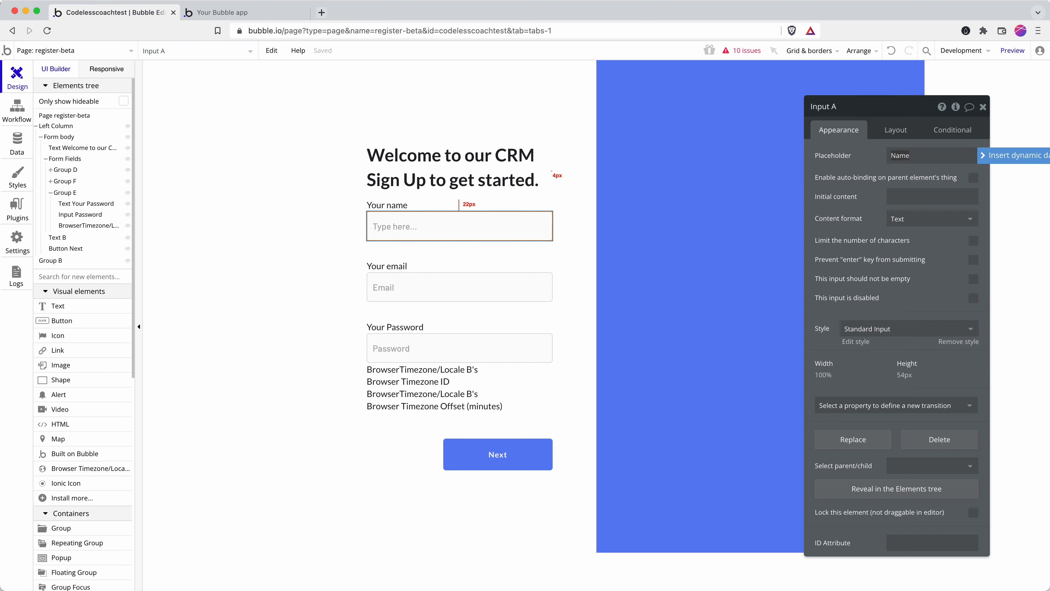
pyautogui.click(16, 120)
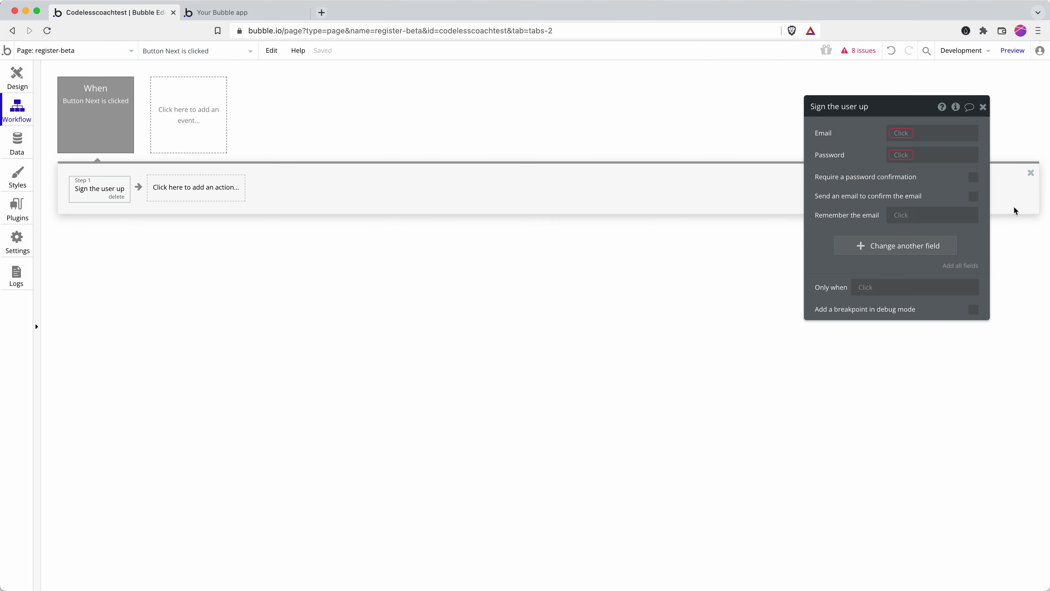
# Step: Set the sign-up Email and Password to Input Email's and Input Password's values
pyautogui.click(901, 133)
pyautogui.write('ema')
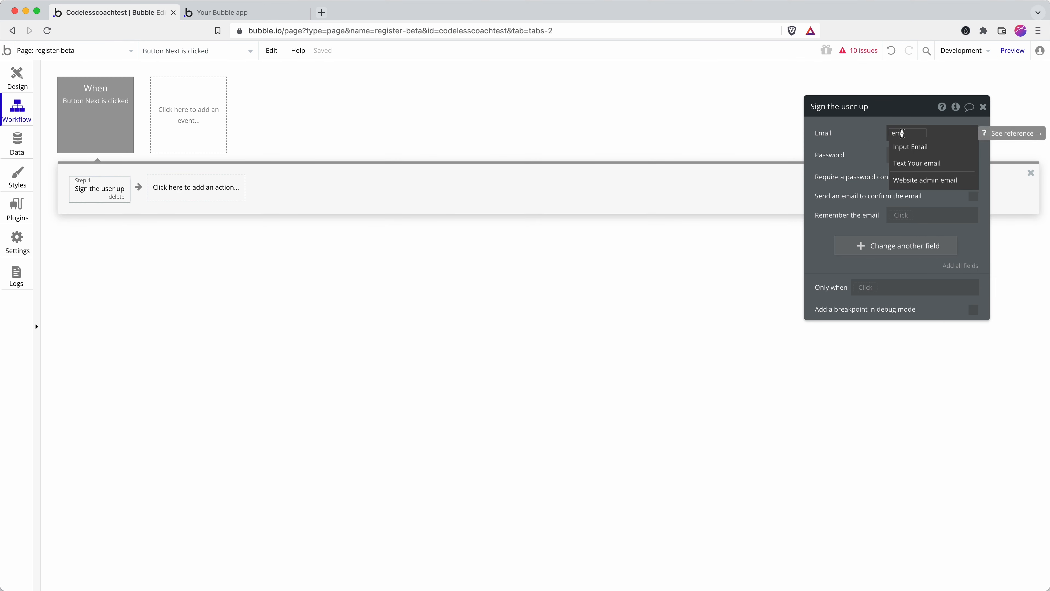
pyautogui.press('Return')
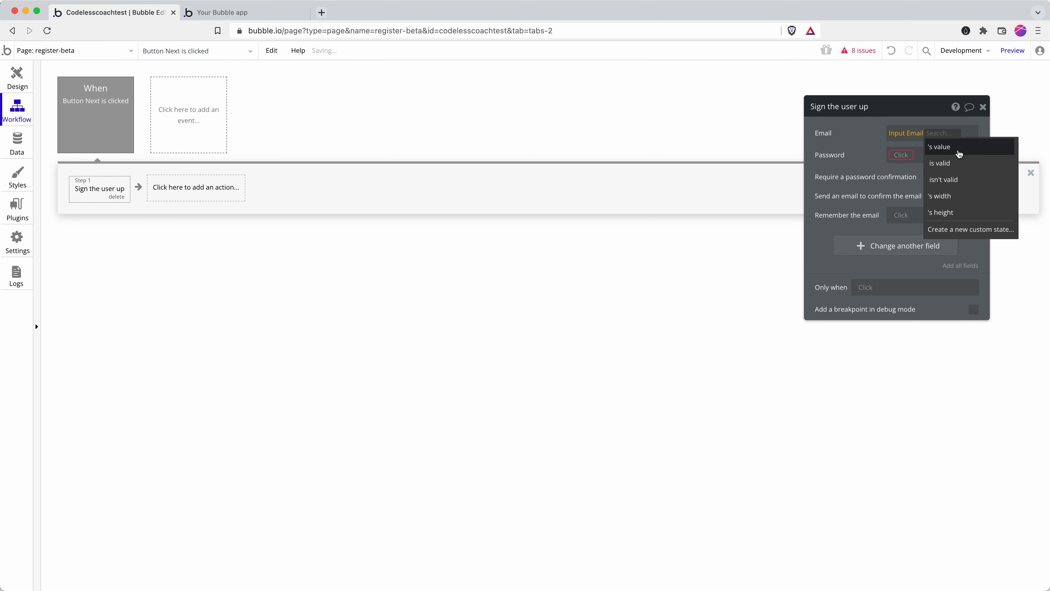
pyautogui.press('Return')
pyautogui.click(901, 156)
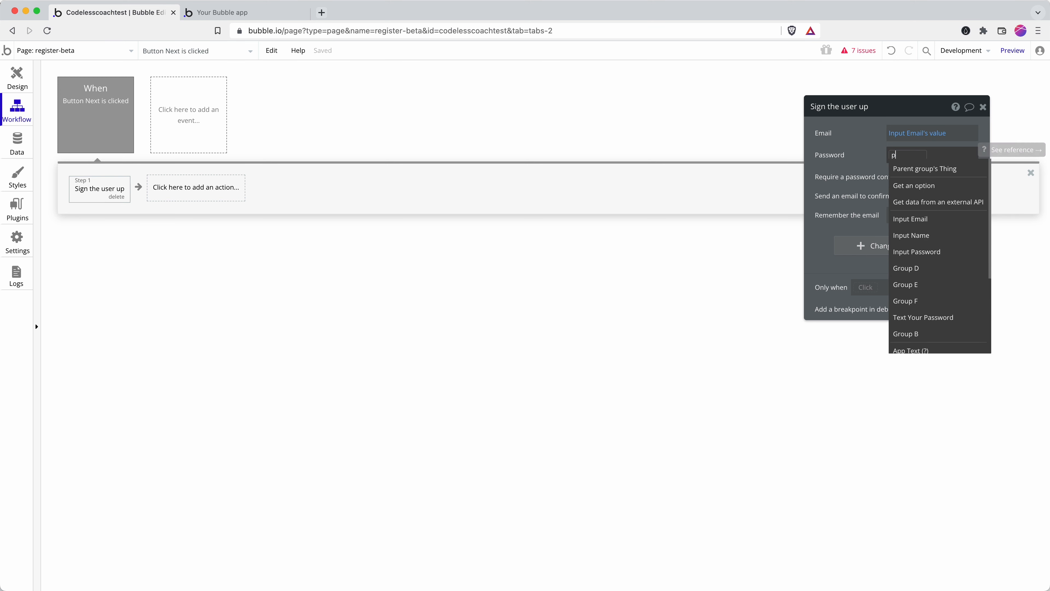
pyautogui.write('pass')
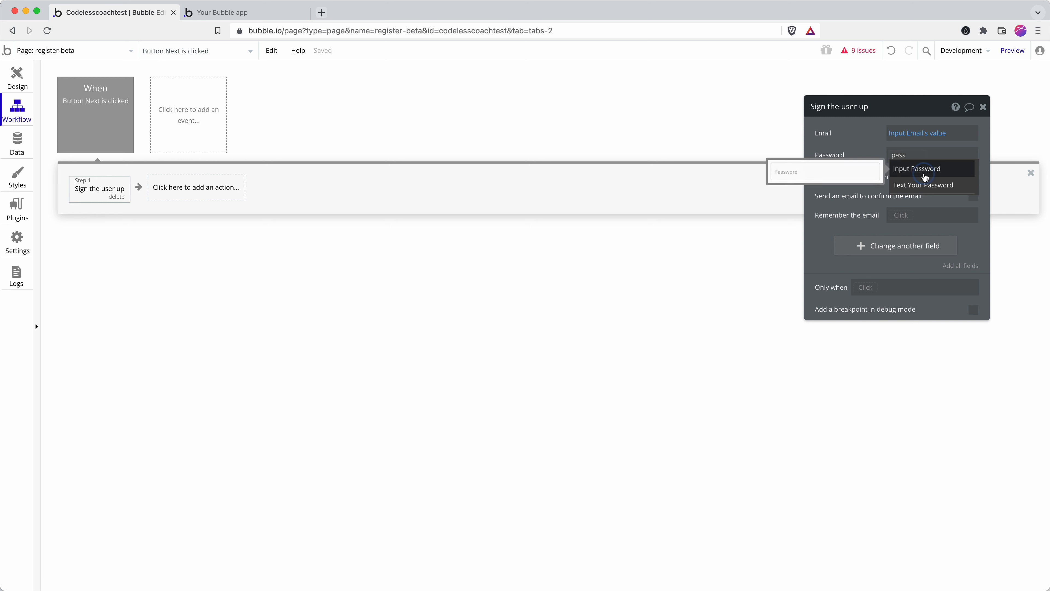
pyautogui.click(925, 173)
pyautogui.click(957, 168)
pyautogui.click(851, 164)
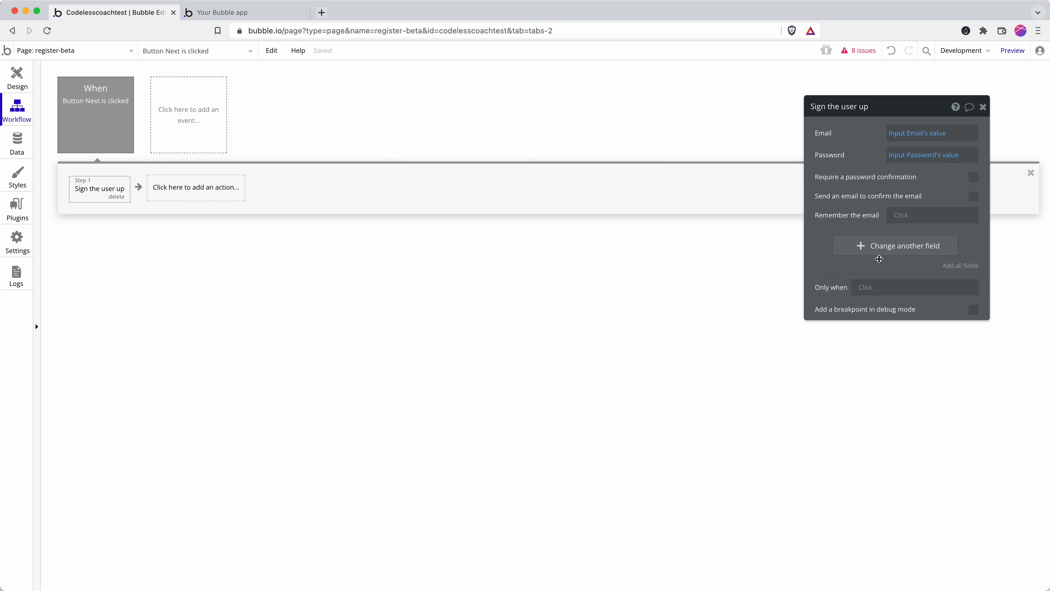
# Step: Add a Name row set to Input Name's value, then start creating a new user field
pyautogui.click(875, 248)
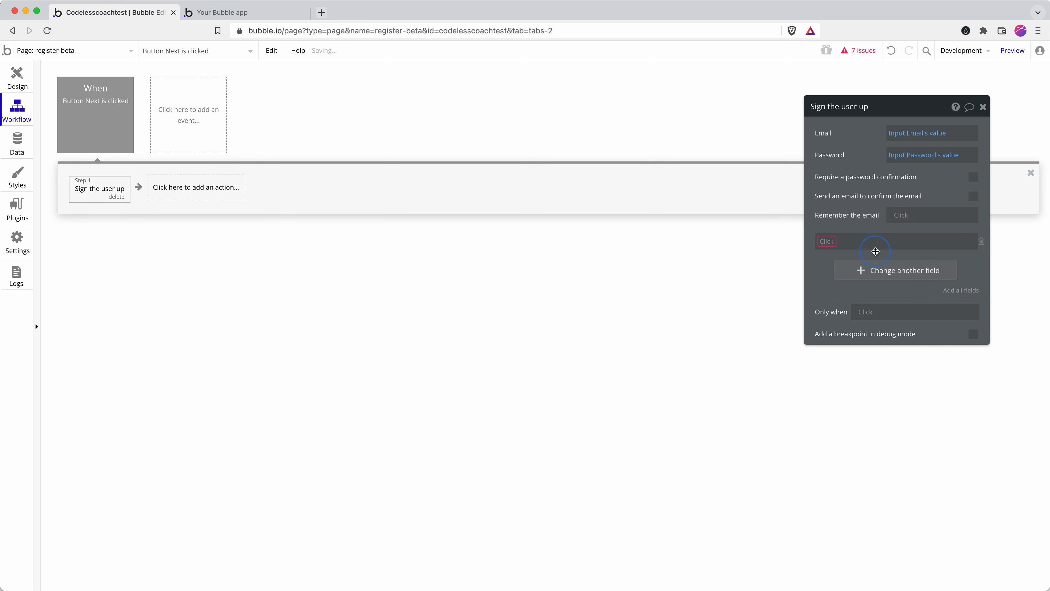
pyautogui.click(832, 241)
pyautogui.write('nam')
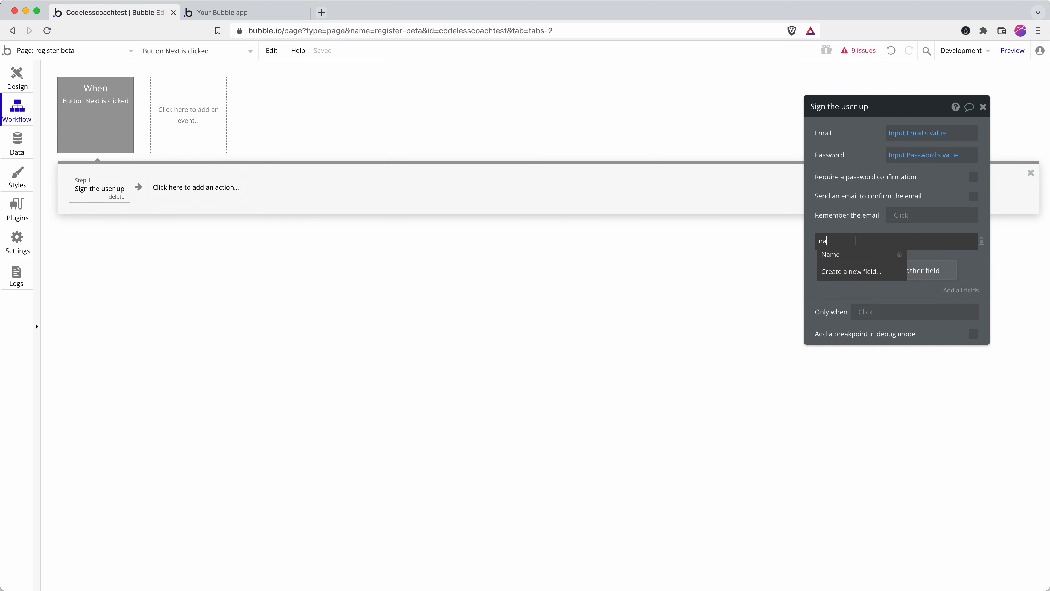
pyautogui.click(868, 260)
pyautogui.click(864, 241)
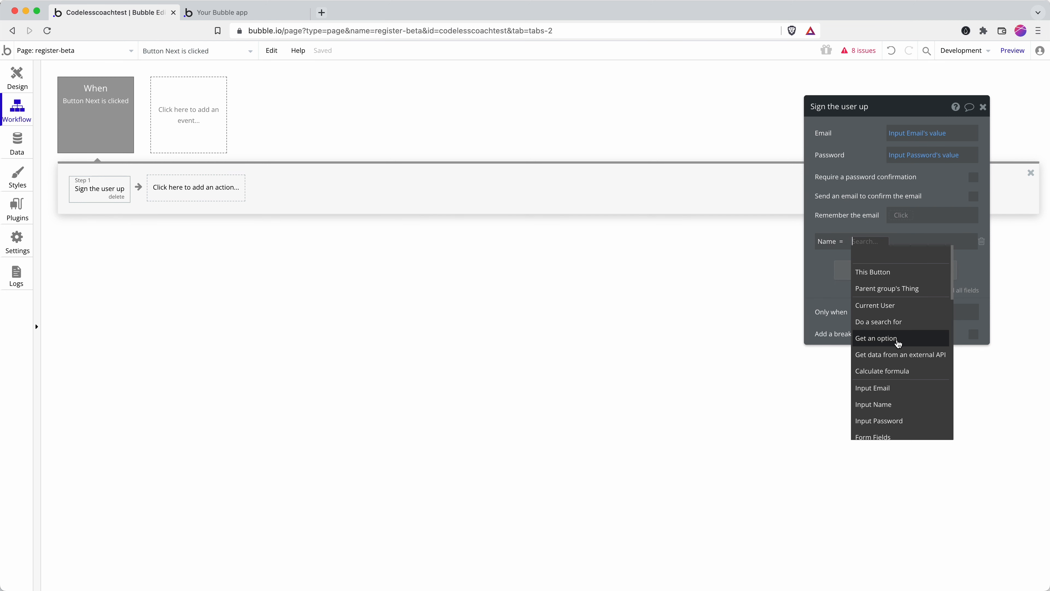
pyautogui.click(894, 404)
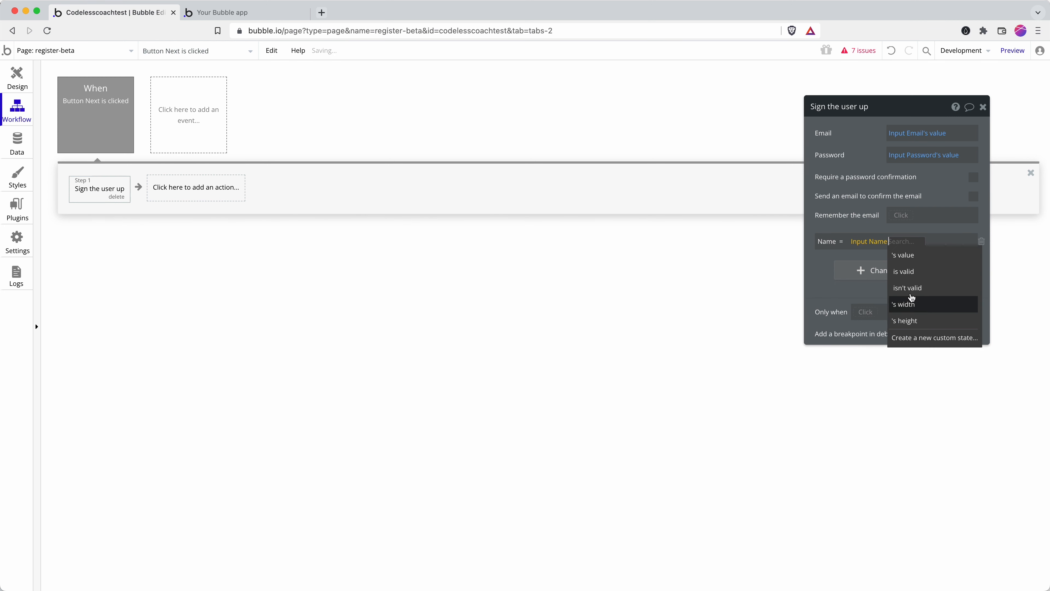
pyautogui.click(917, 257)
pyautogui.click(877, 270)
pyautogui.click(827, 267)
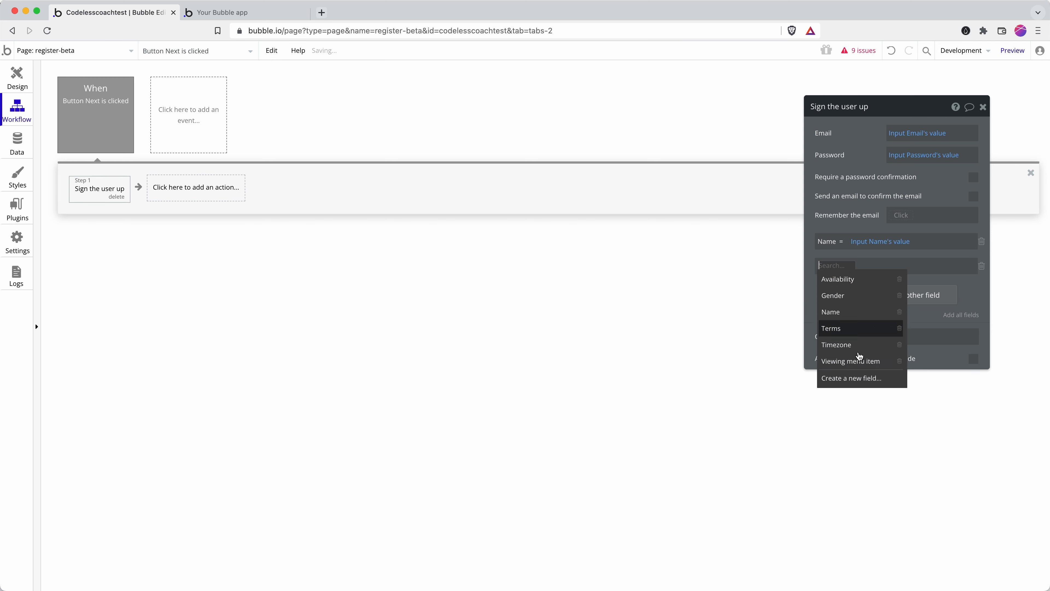
pyautogui.click(854, 379)
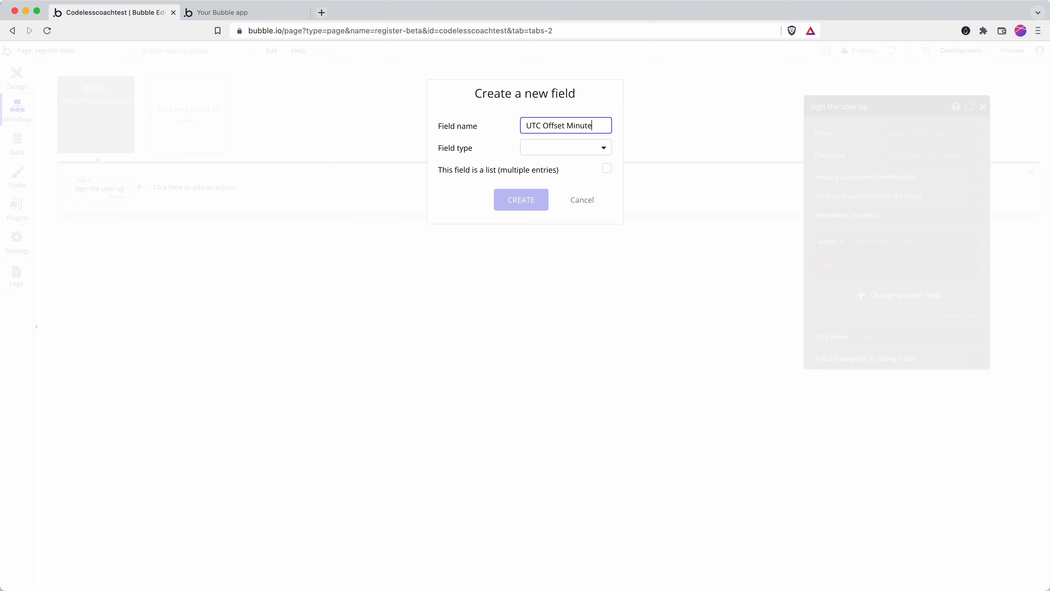
# Step: Give the UTC Offset Minutes field the number type and create it
pyautogui.click(547, 148)
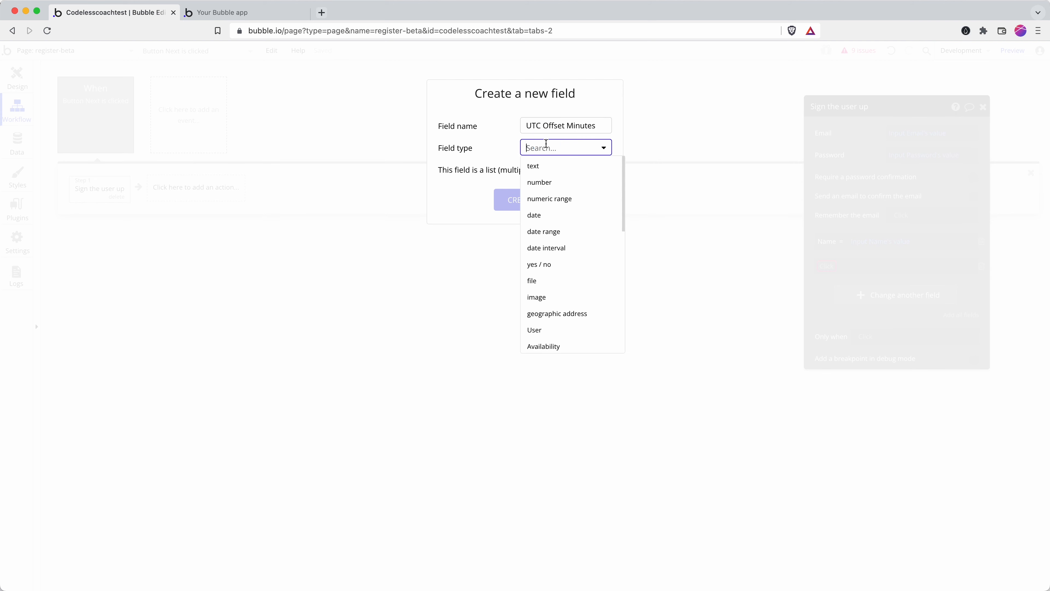
pyautogui.click(548, 183)
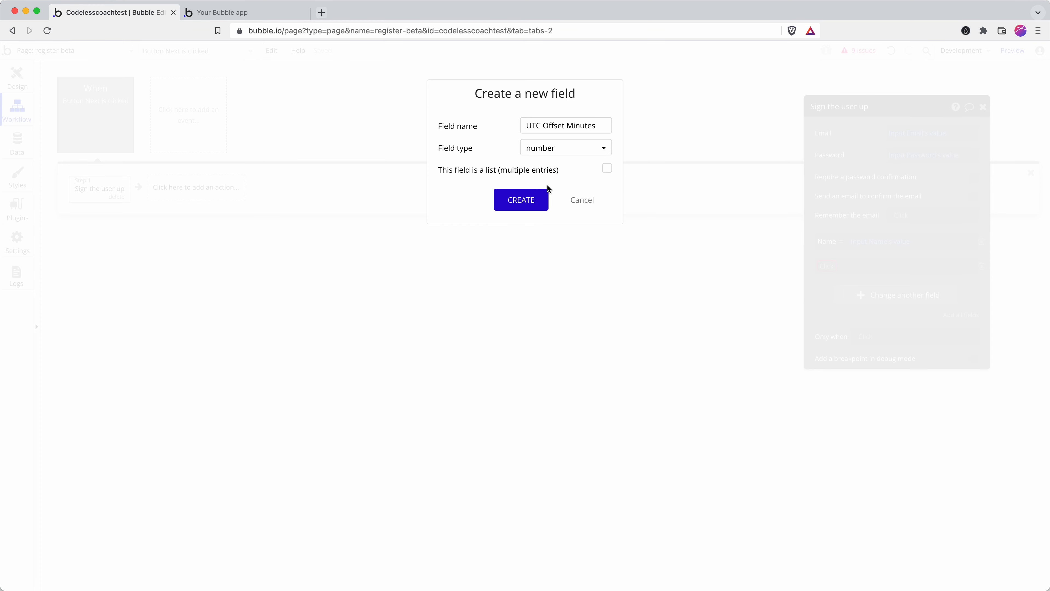
pyautogui.click(529, 200)
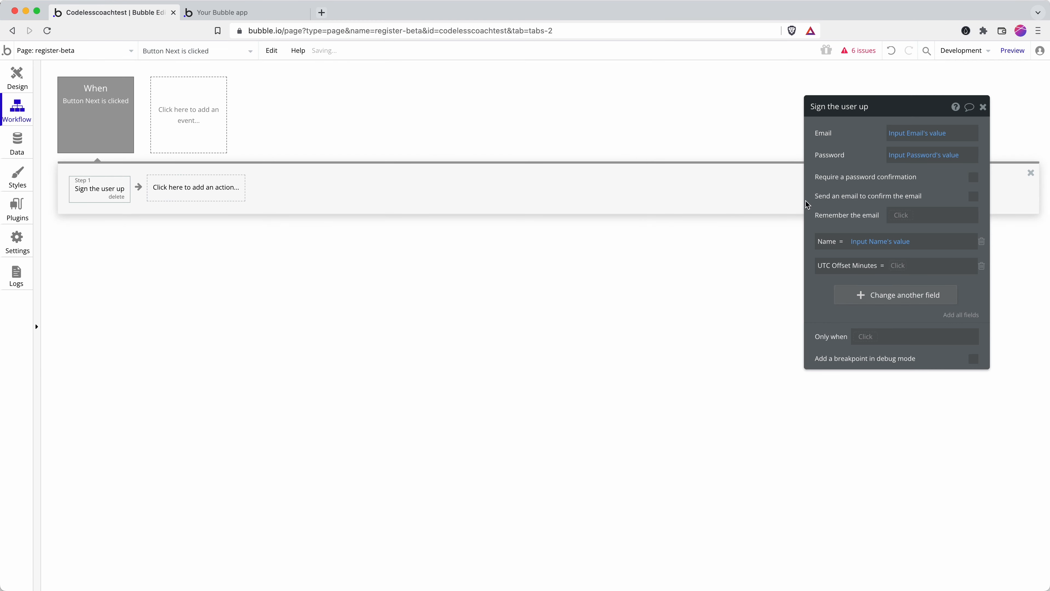
# Step: Fill the UTC Offset Minutes row with timezone element B's offset in minutes
pyautogui.click(902, 267)
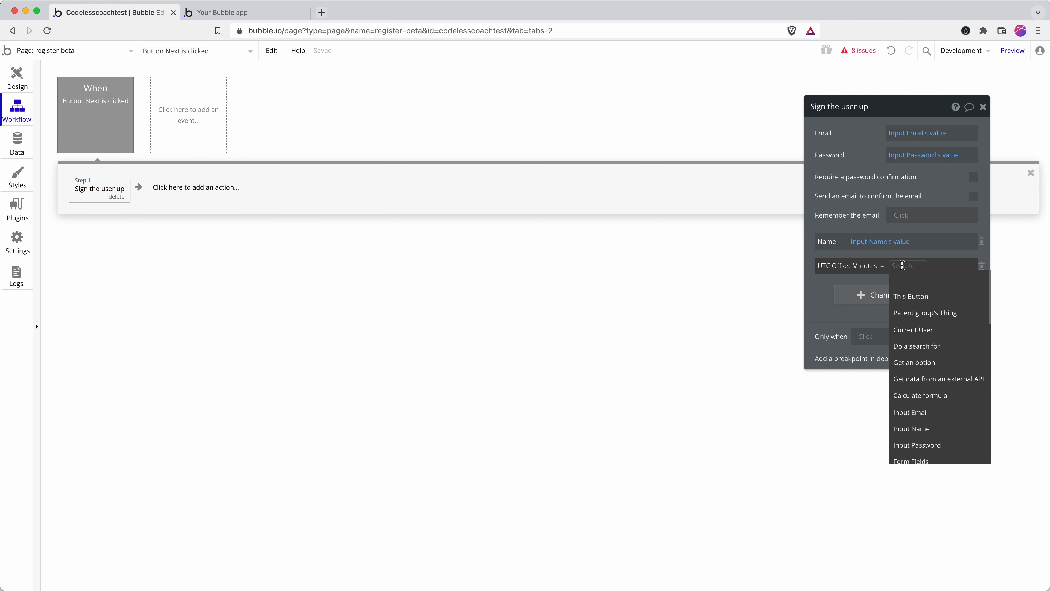
pyautogui.write('ti')
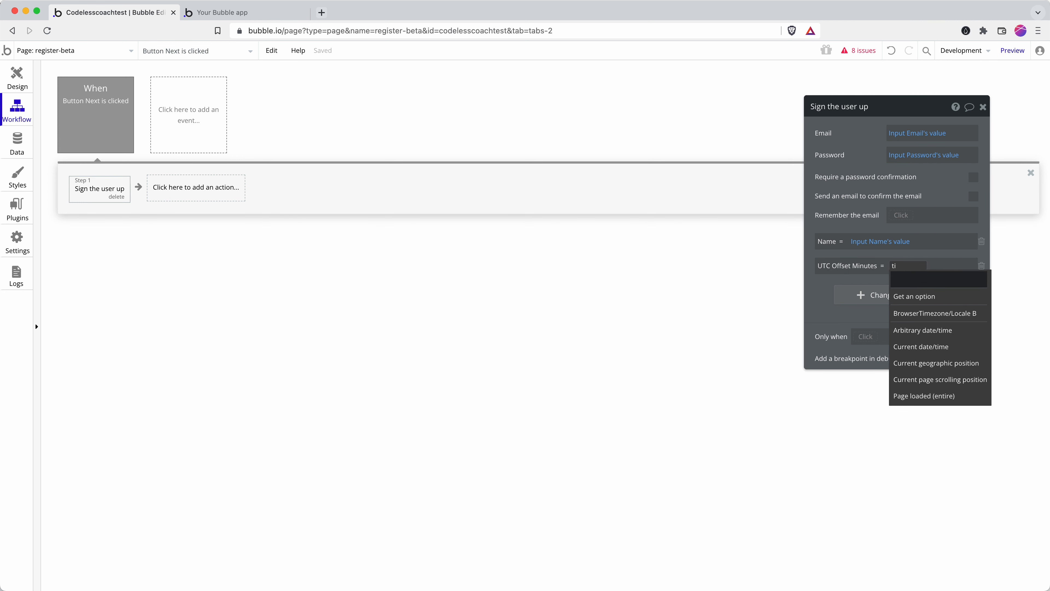
pyautogui.click(935, 317)
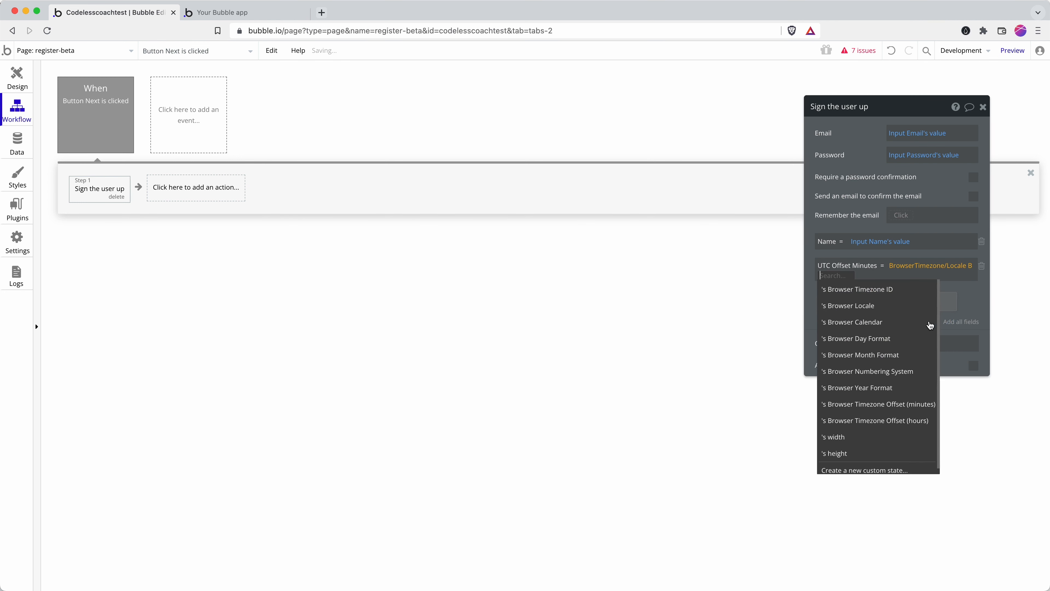
pyautogui.click(912, 406)
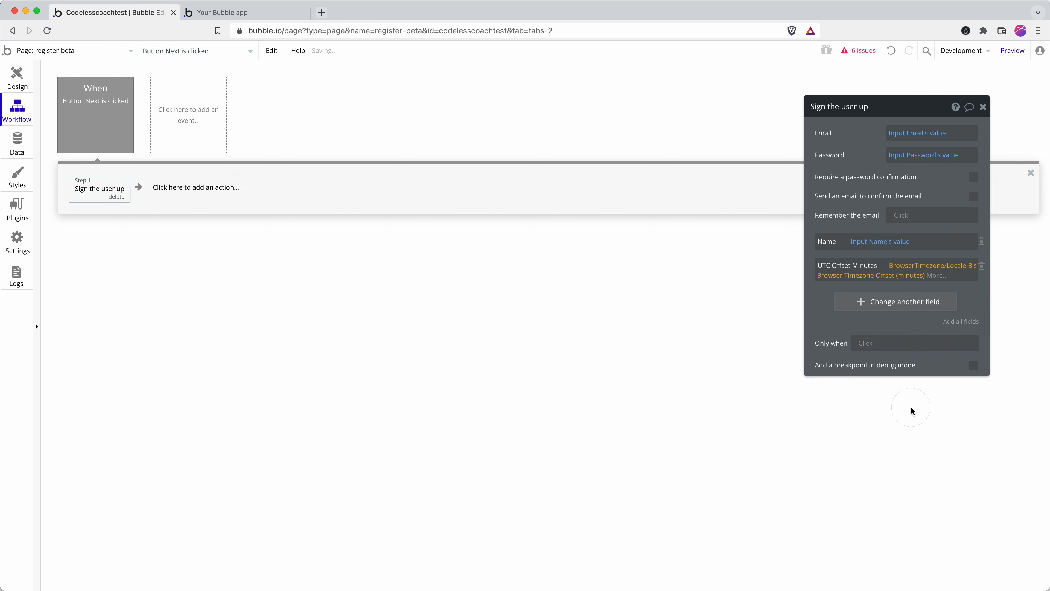
# Step: Reload the register-beta preview so its sign-up form shows Europe/London and -60 below the password
pyautogui.click(258, 19)
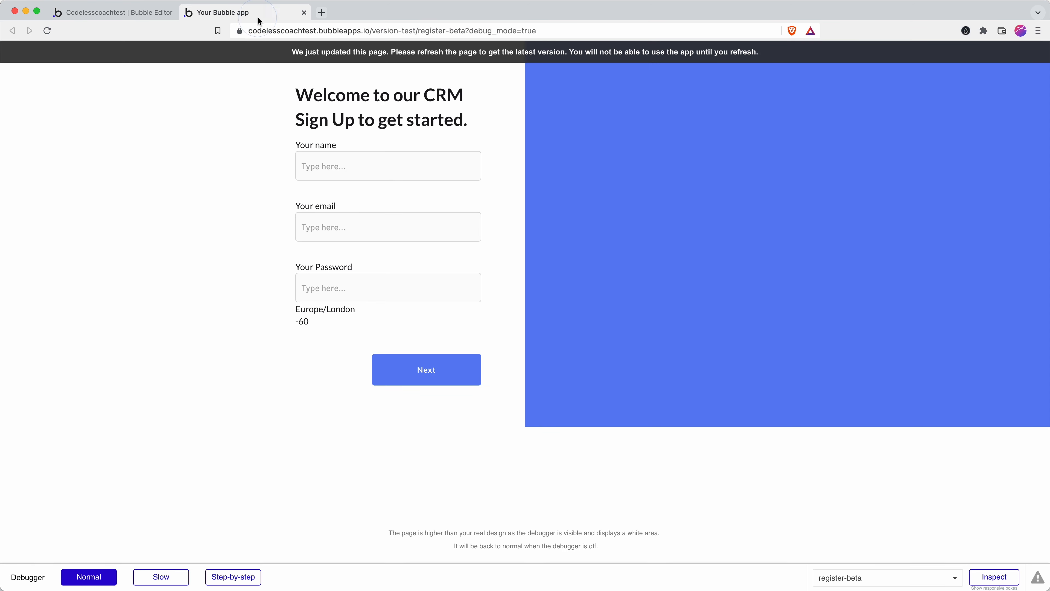
pyautogui.click(139, 13)
pyautogui.click(323, 32)
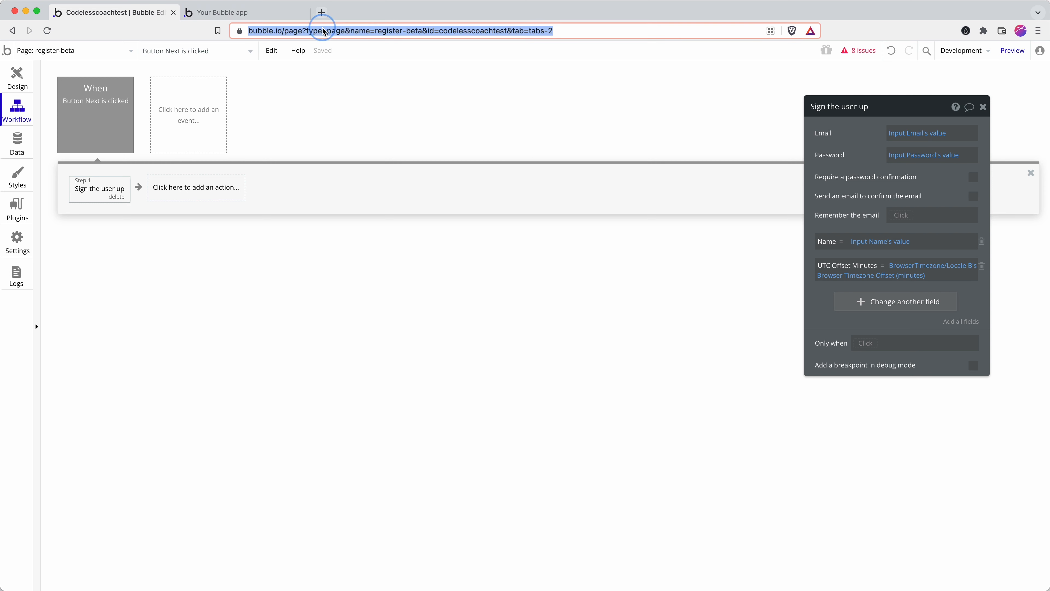
pyautogui.click(273, 13)
pyautogui.click(325, 30)
pyautogui.press('Return')
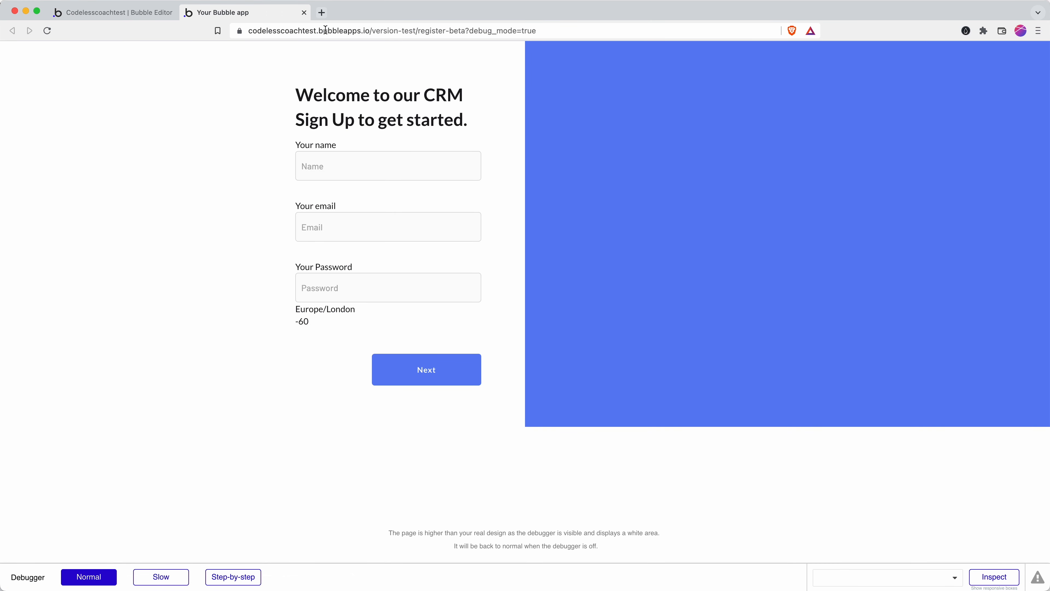
pyautogui.click(143, 13)
pyautogui.click(235, 13)
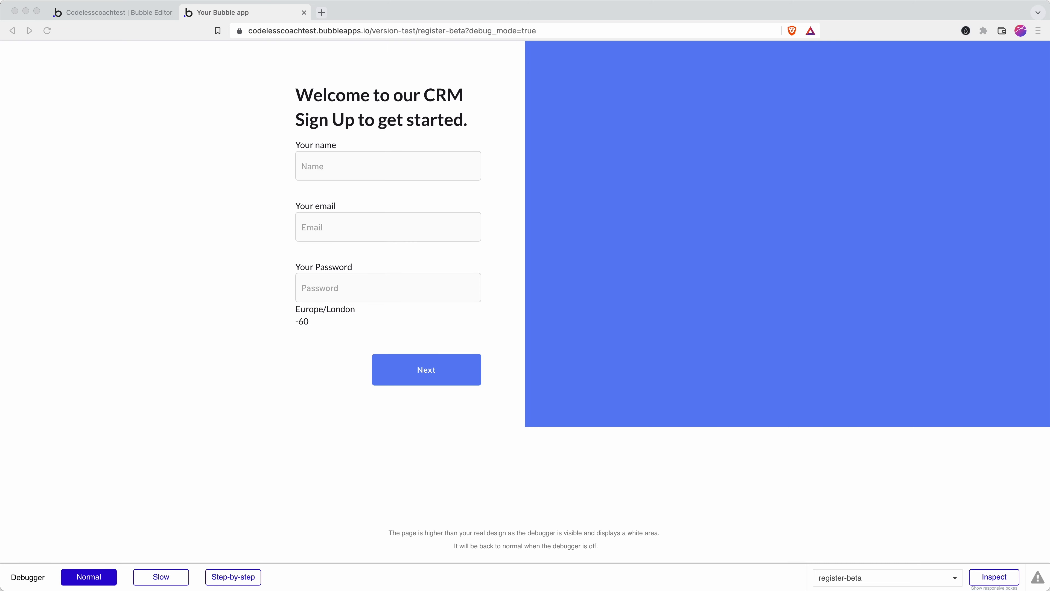
# Step: Back in the register-beta design view, select the BrowserTimezone/Locale B text under the password field
pyautogui.click(90, 17)
pyautogui.click(17, 76)
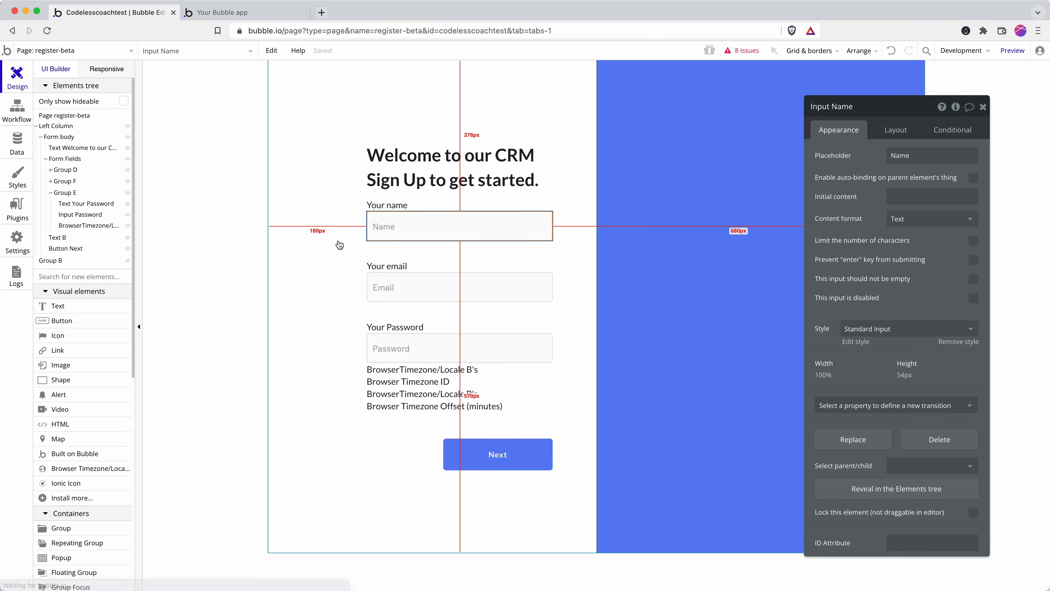
pyautogui.click(395, 369)
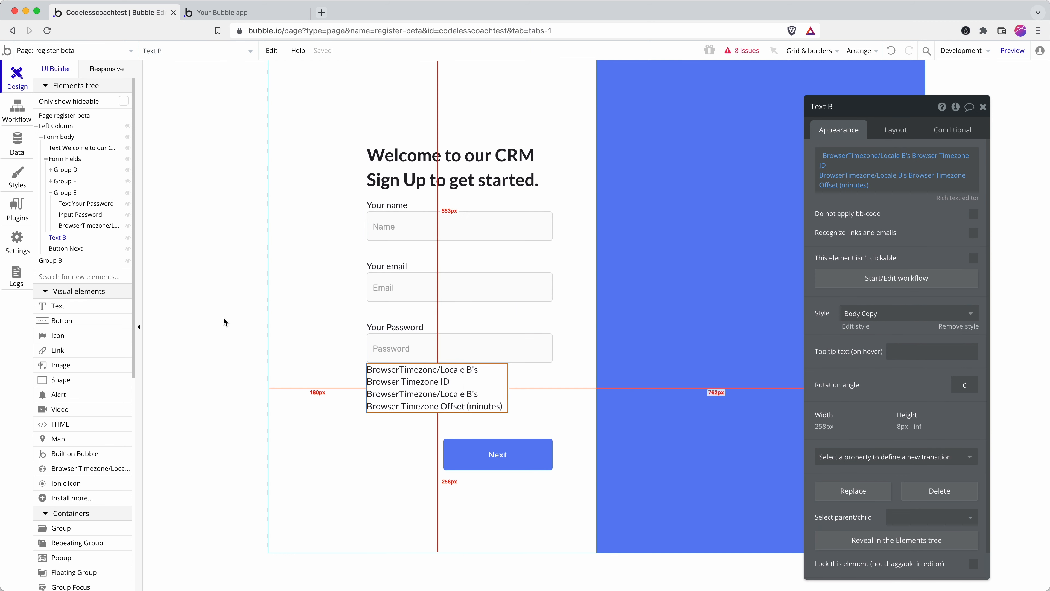
pyautogui.click(90, 226)
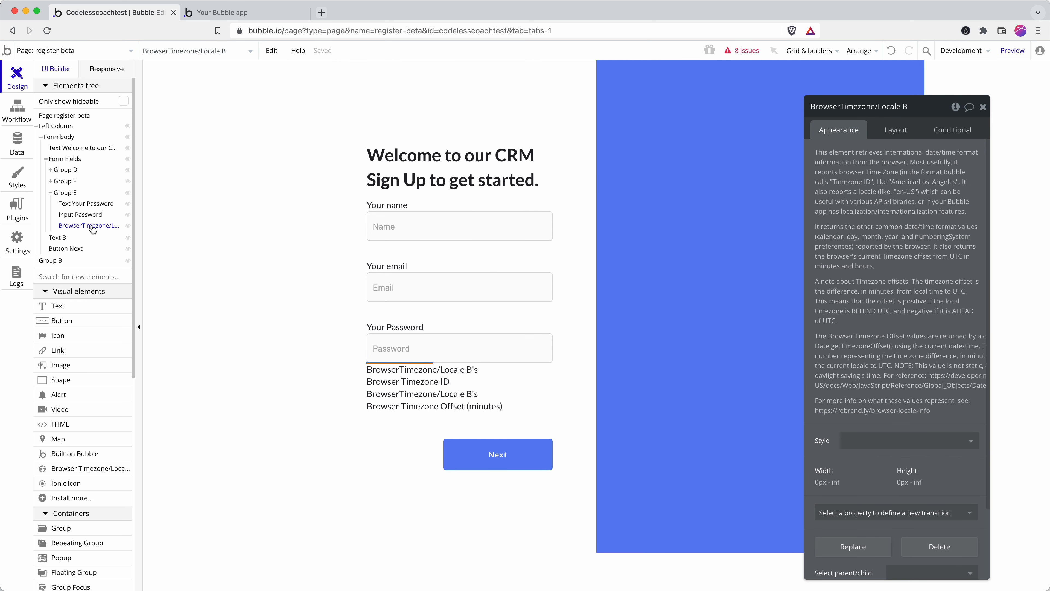